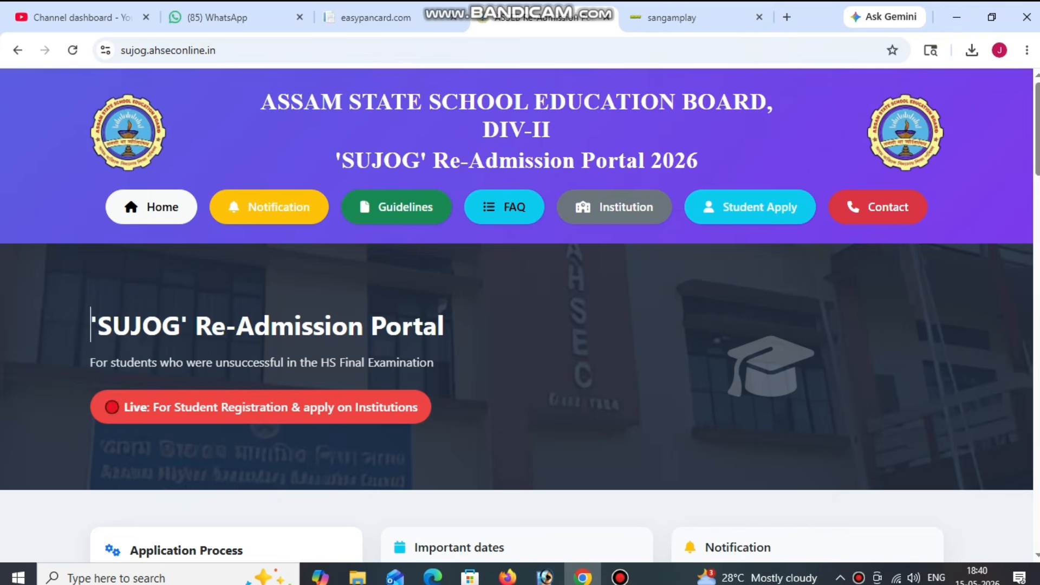
Bring up the SUJOG Re-Admission Portal home page in the browser
scroll(517, 325, "down", 7)
scroll(517, 315, "down", 3)
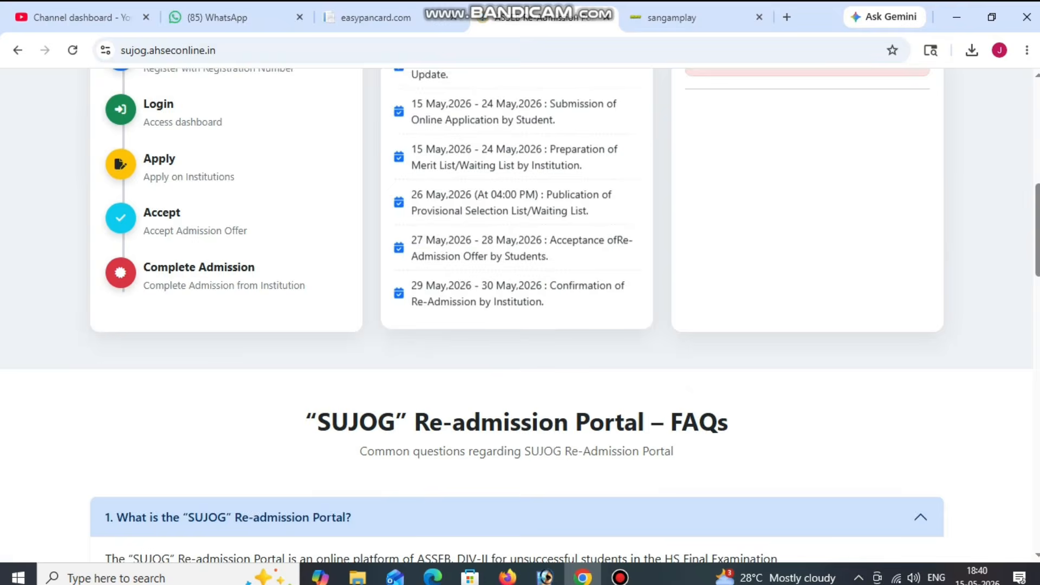
scroll(517, 314, "up", 10)
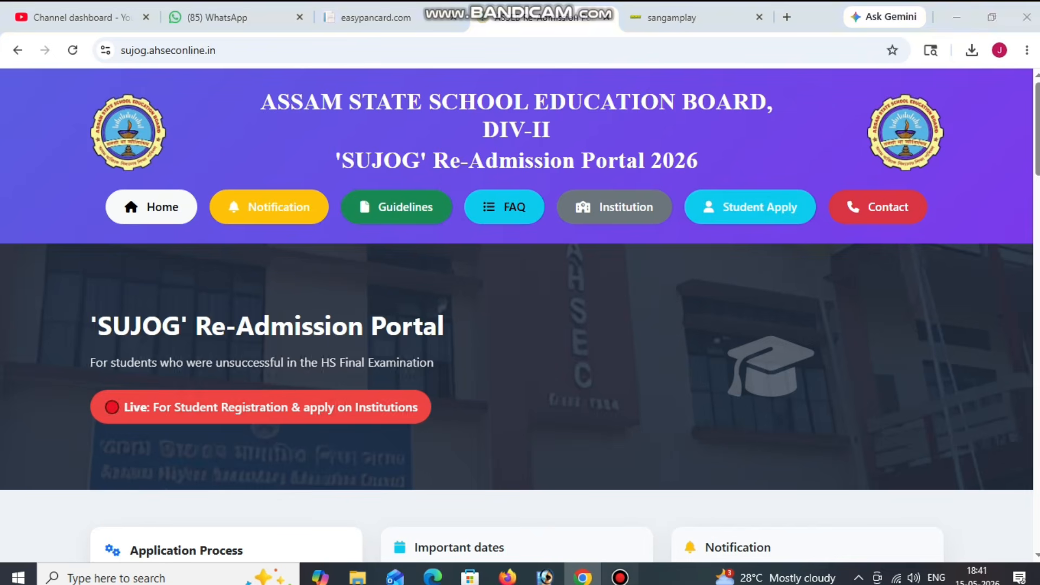
left_click(620, 578)
left_click(620, 577)
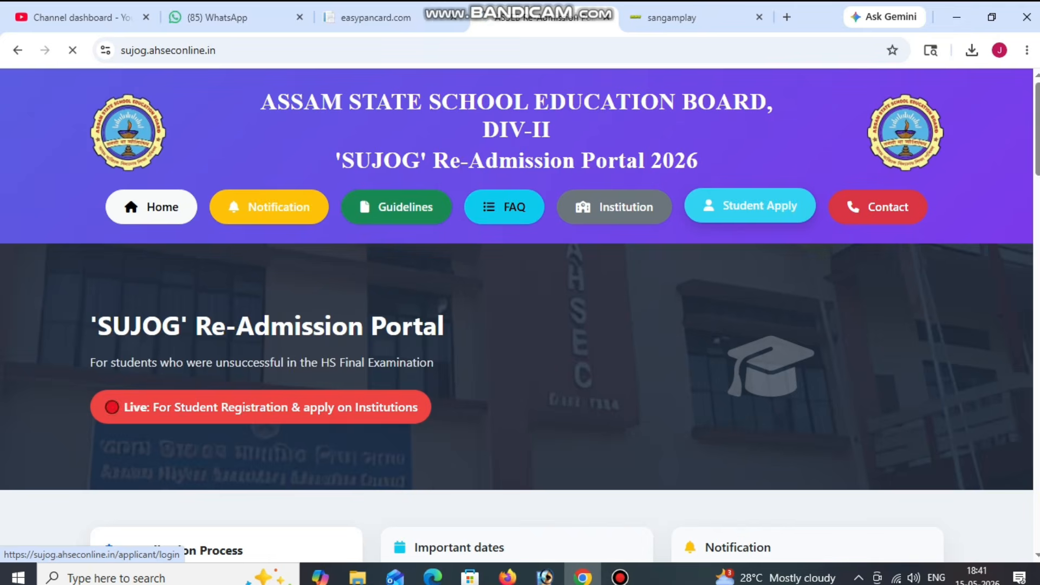
Open the Student Login page and point out its Mobile Number and Password fields
left_click(750, 206)
scroll(521, 316, "down", 3)
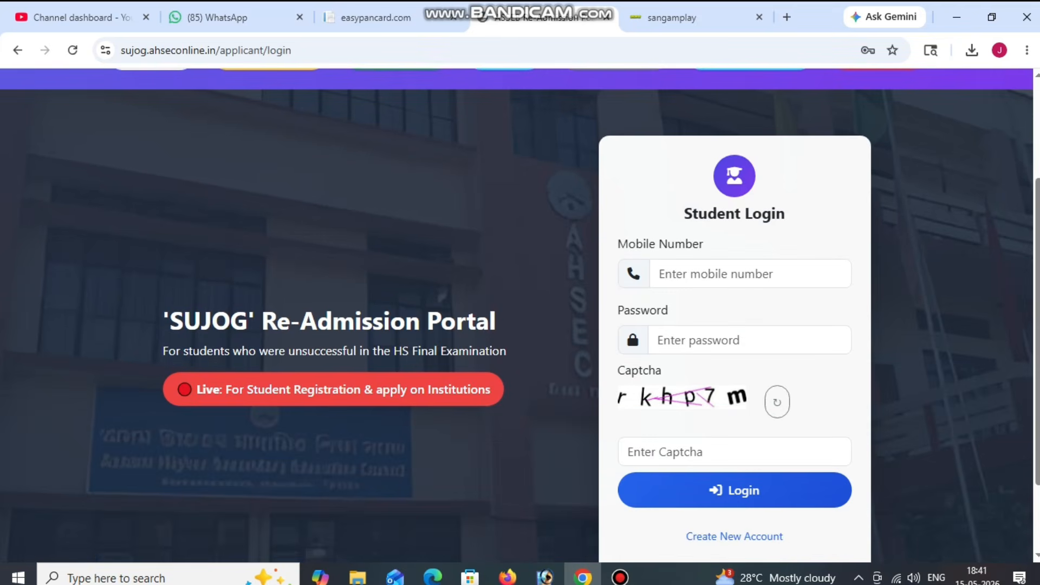
left_click_drag(704, 244, 618, 244)
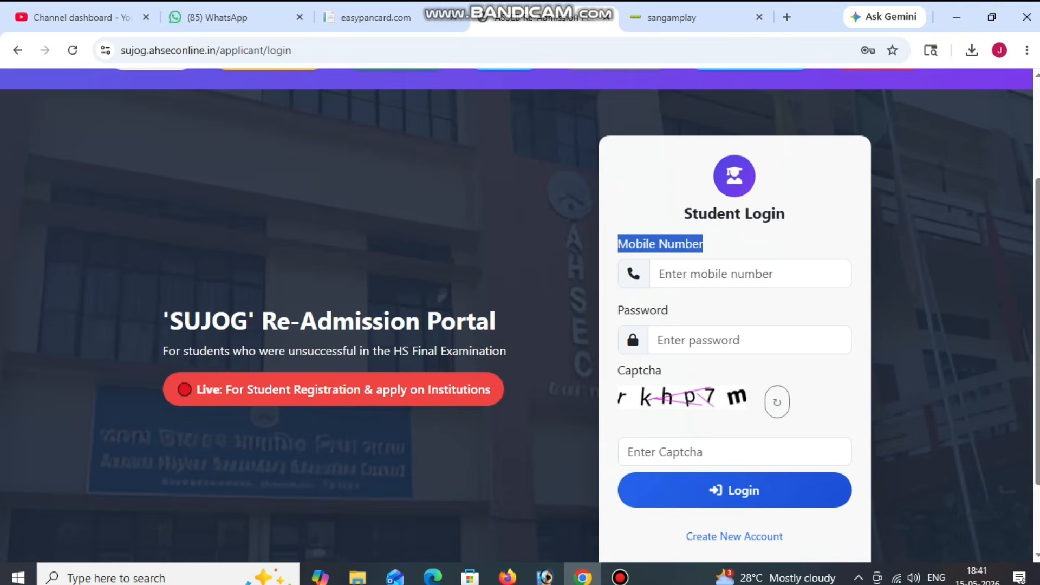
left_click_drag(668, 310, 618, 310)
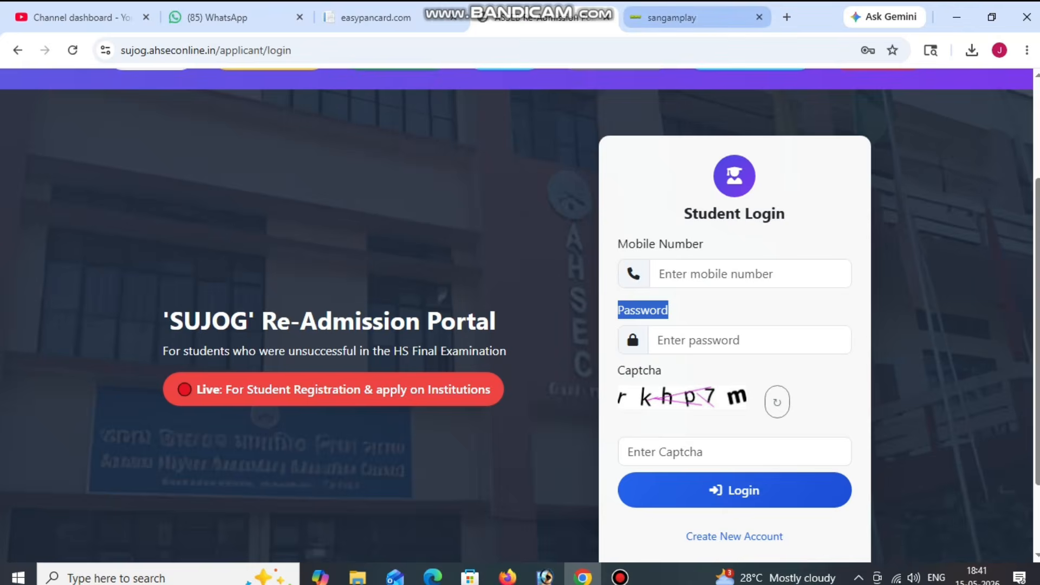
mouse_move(694, 17)
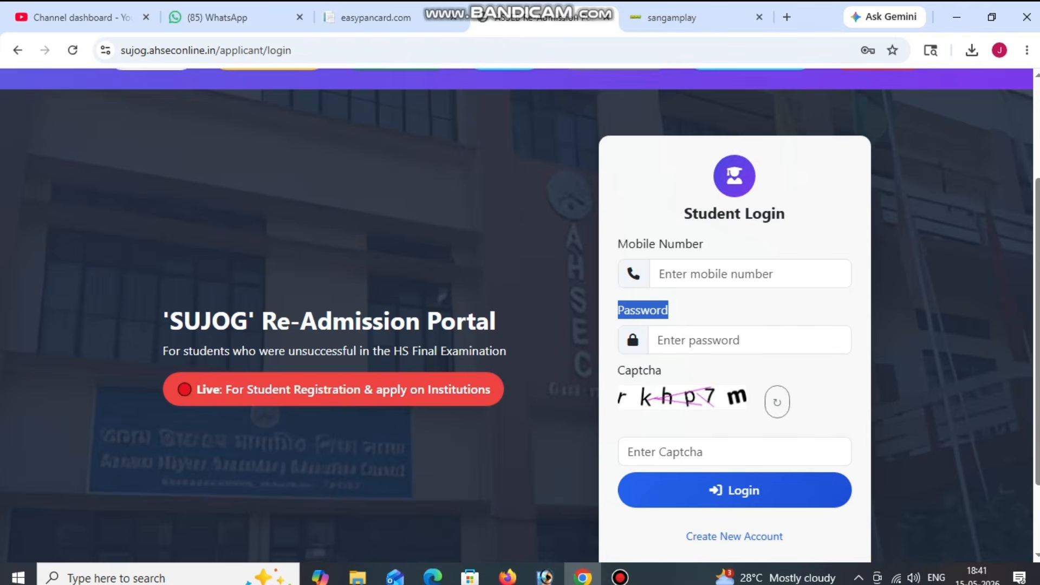
scroll(520, 316, "down", 1)
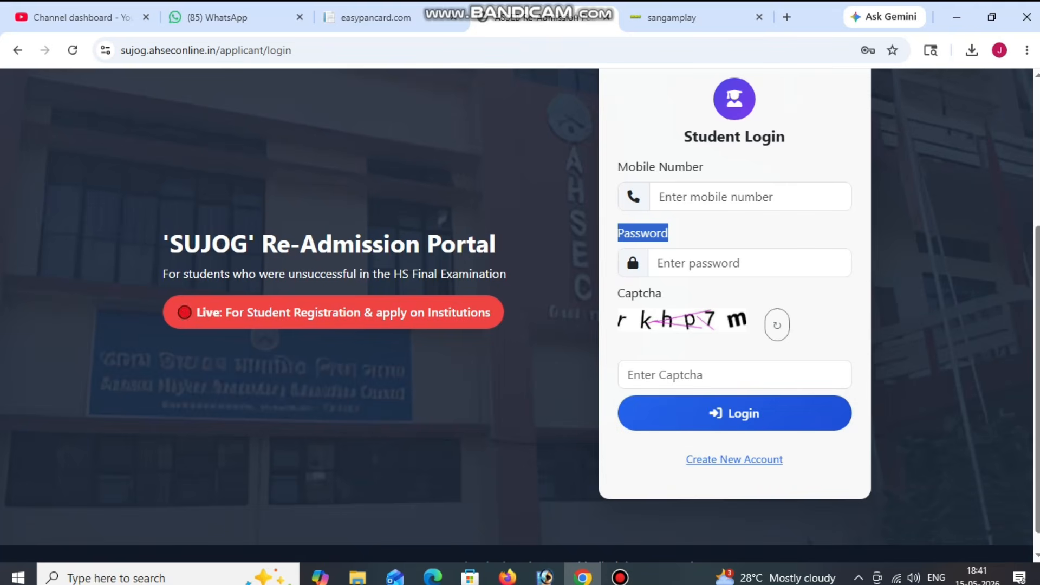
Open the new-account registration form and enter the HS First Year registration number
left_click(734, 460)
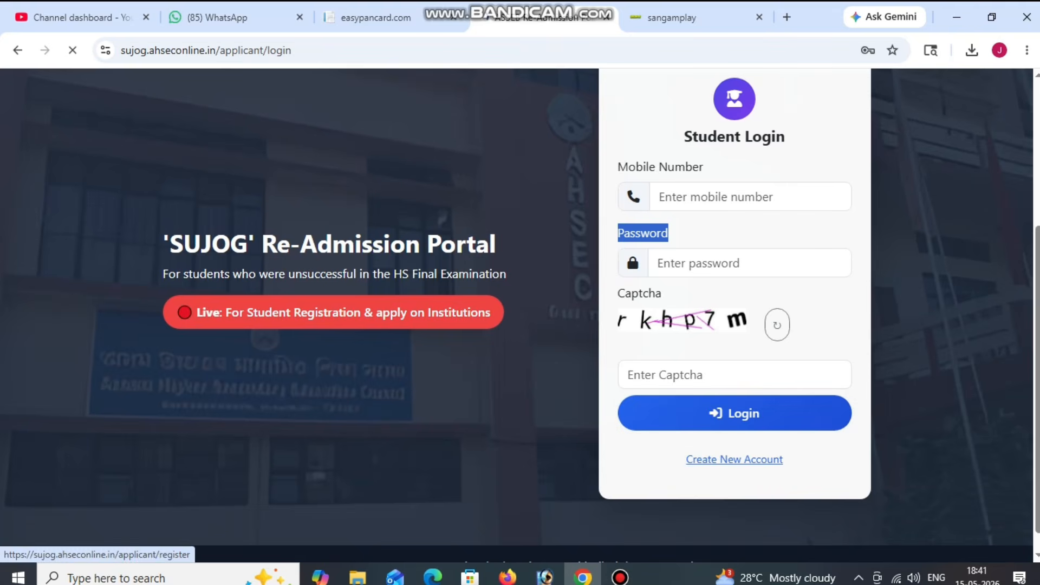
scroll(521, 320, "down", 3)
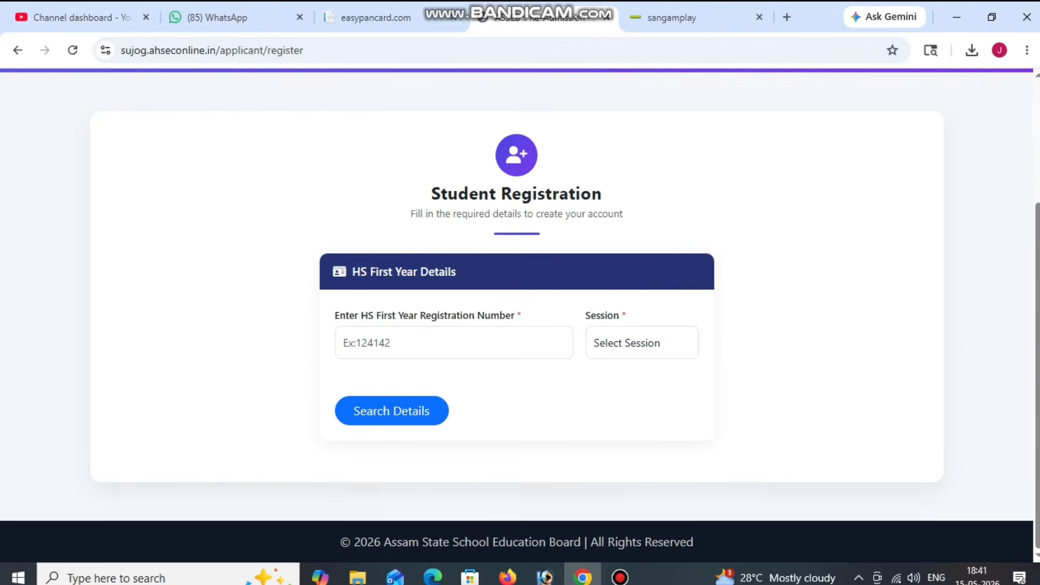
left_click(454, 343)
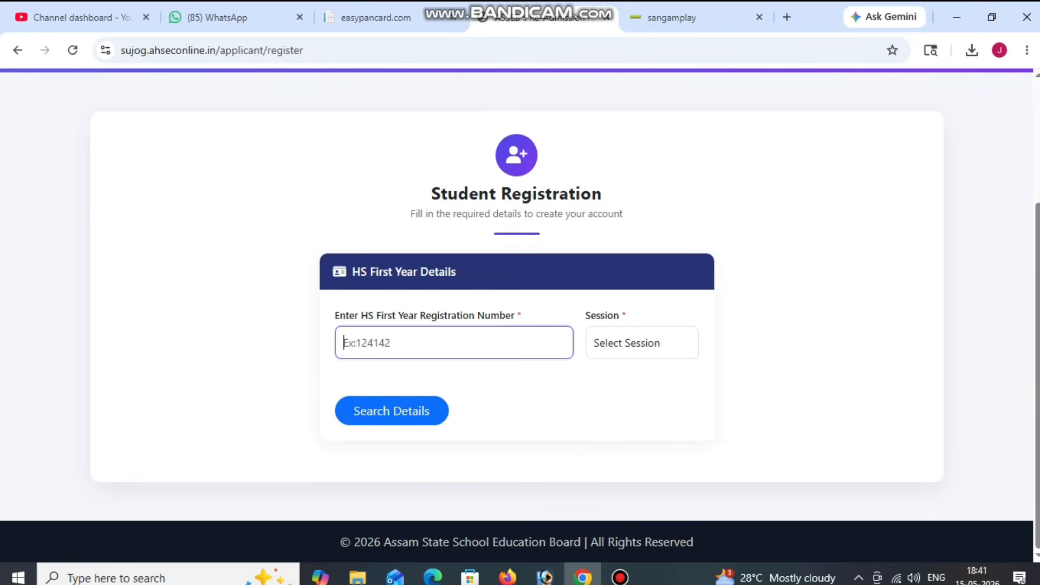
type("0")
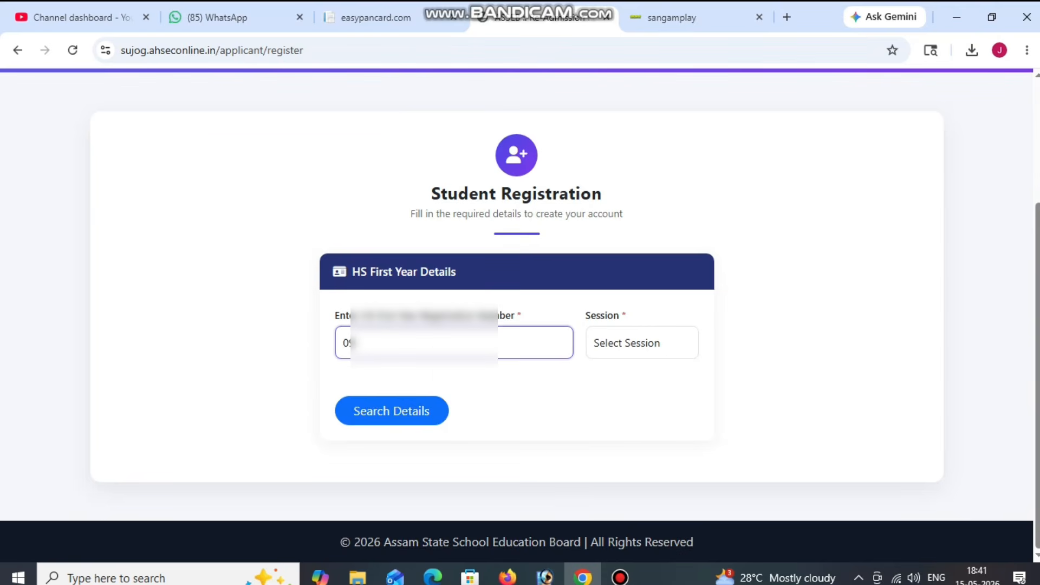
type("9???")
Choose 2024-25 as the session
left_click(642, 343)
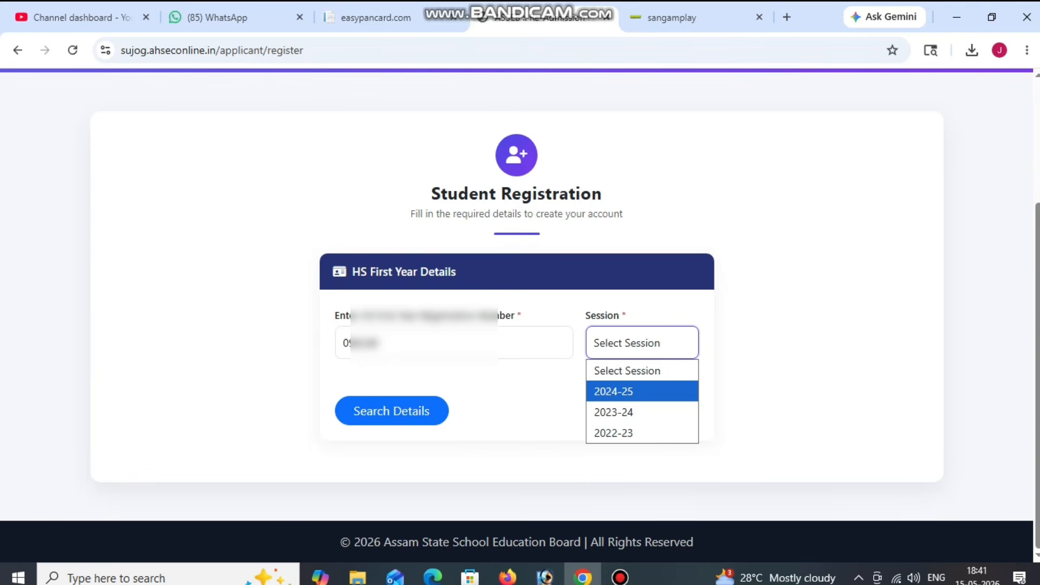
key("Return")
left_click(642, 343)
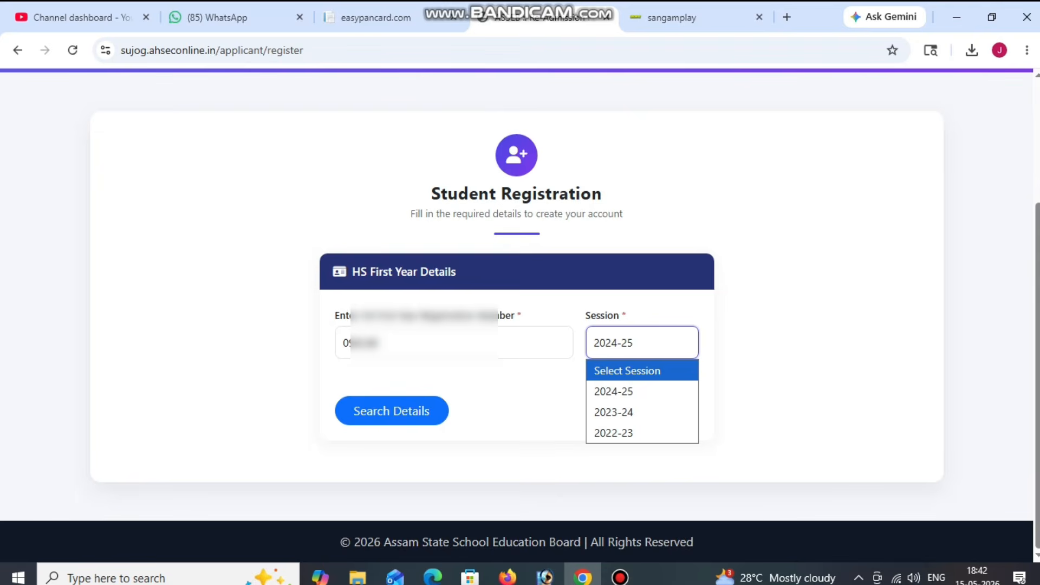
left_click(614, 391)
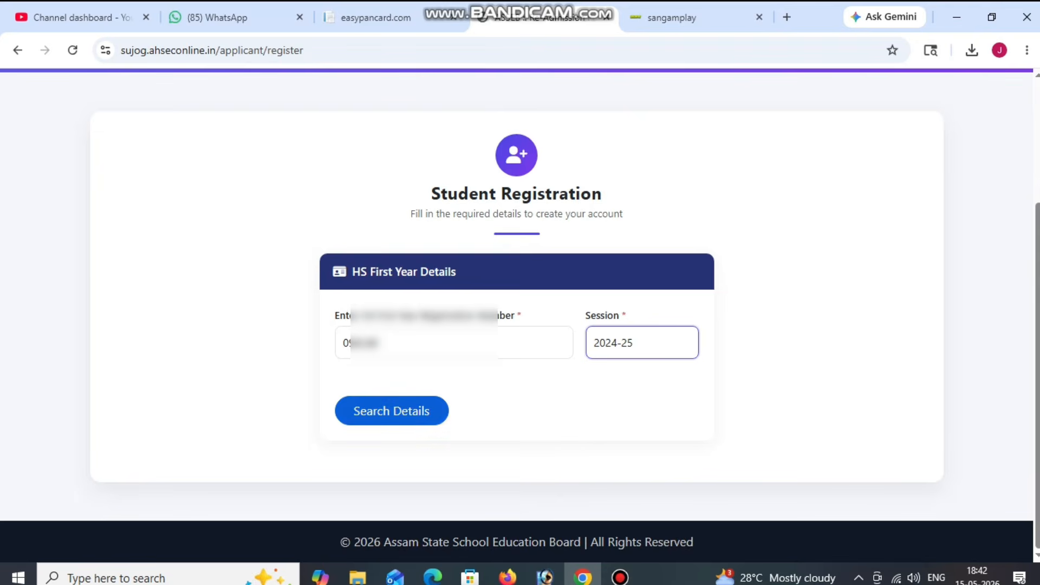
Search for the student's details twice, dismissing each 'Record not found' alert
left_click(392, 411)
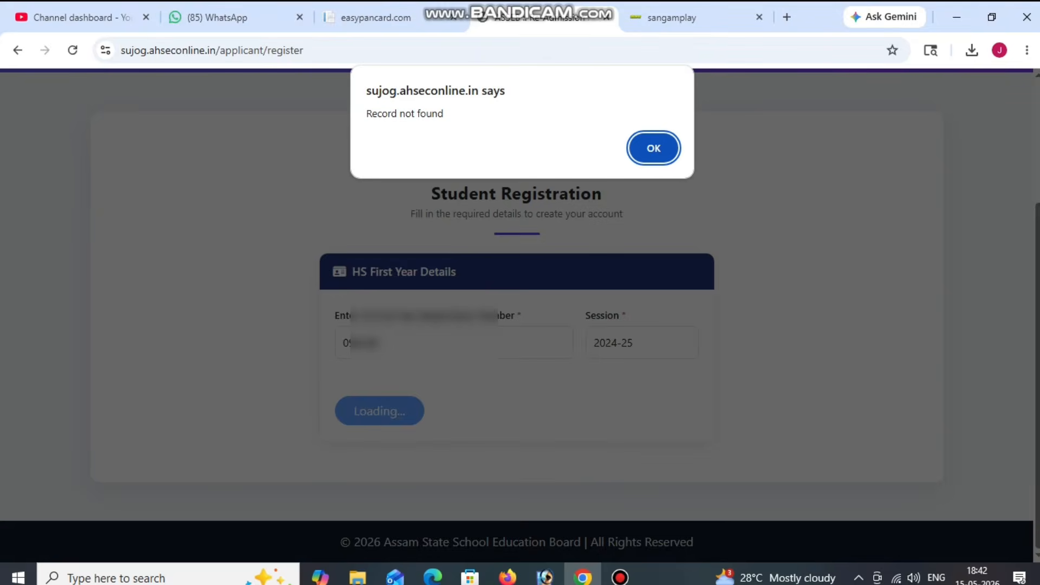
key("Return")
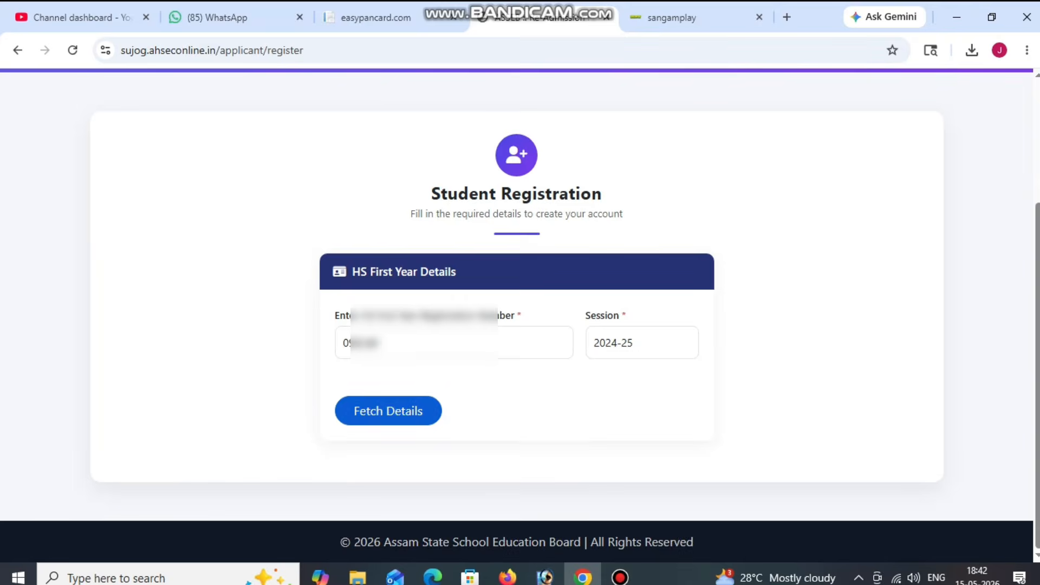
left_click(388, 410)
key("Return")
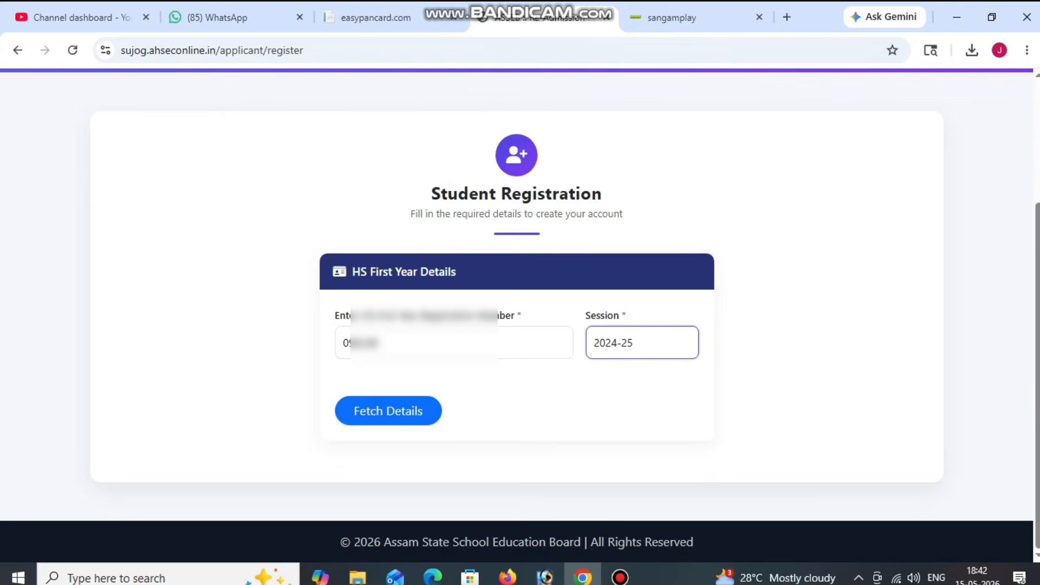
Switch the session to 2023-24, fetch details, and review the auto-filled personal and academic sections
left_click(642, 342)
left_click(615, 412)
left_click(389, 411)
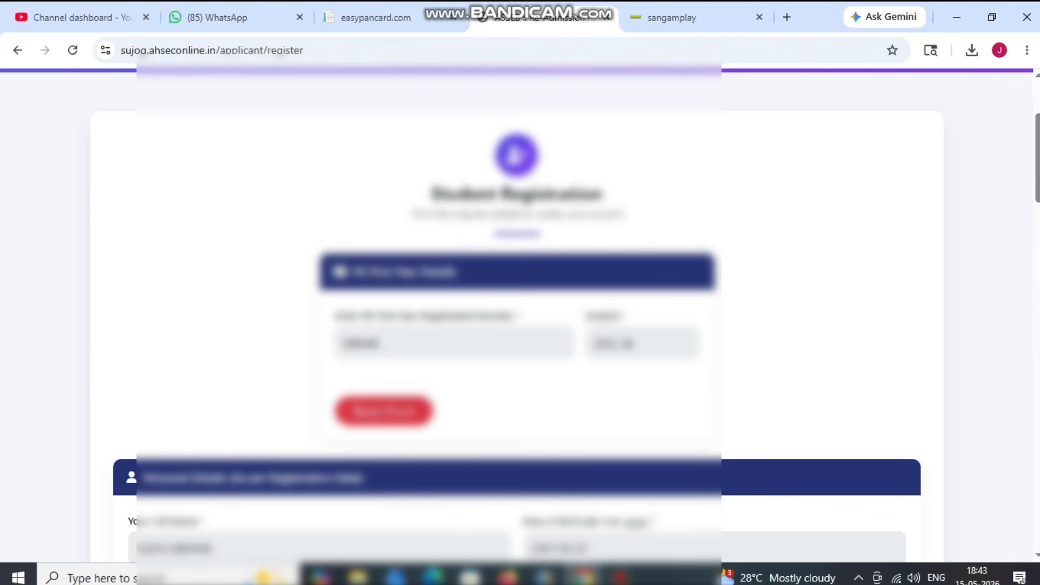
scroll(517, 314, "down", 4)
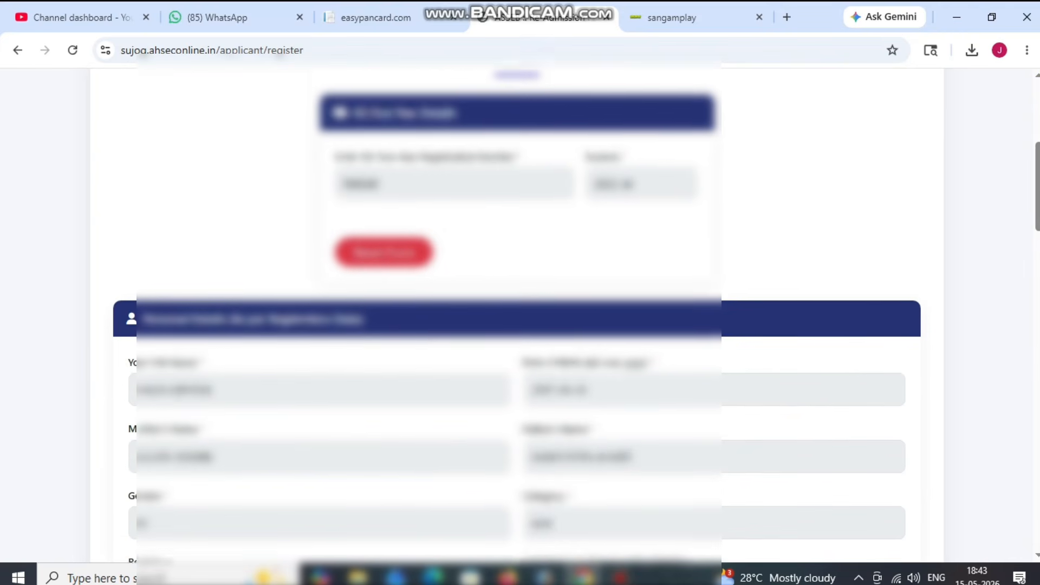
scroll(517, 314, "down", 3)
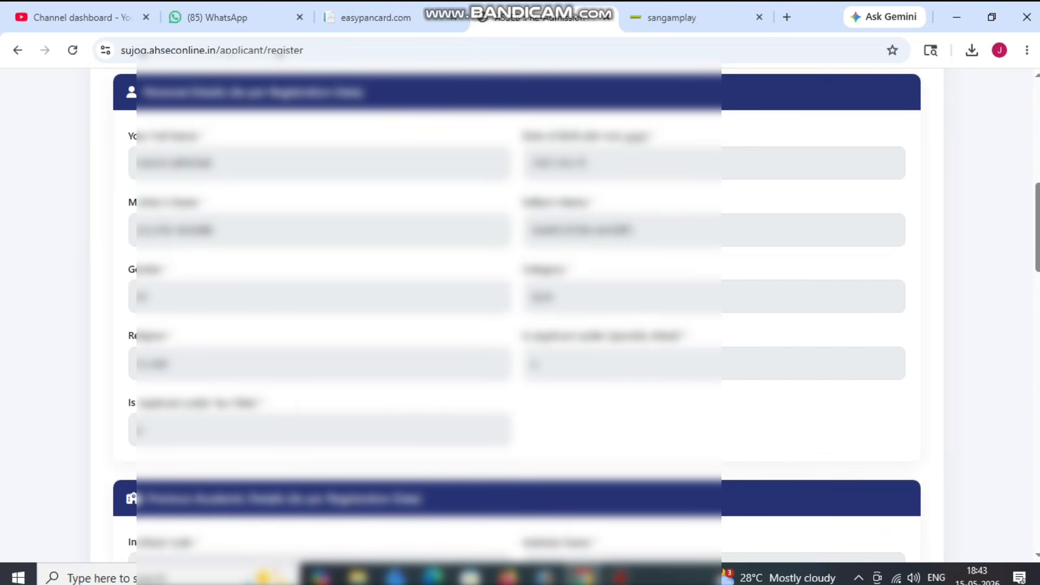
scroll(517, 314, "down", 3)
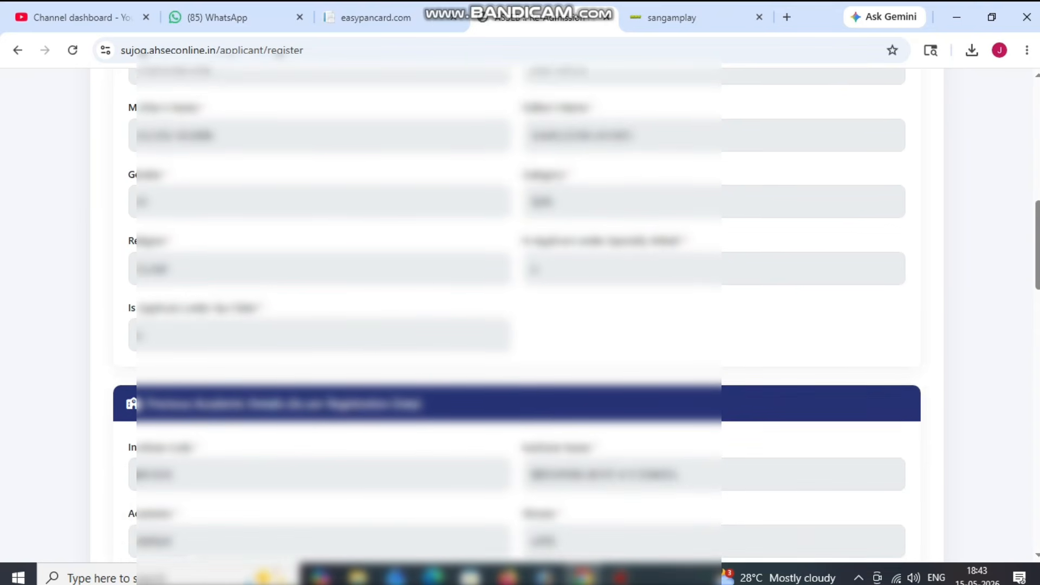
scroll(517, 315, "up", 10)
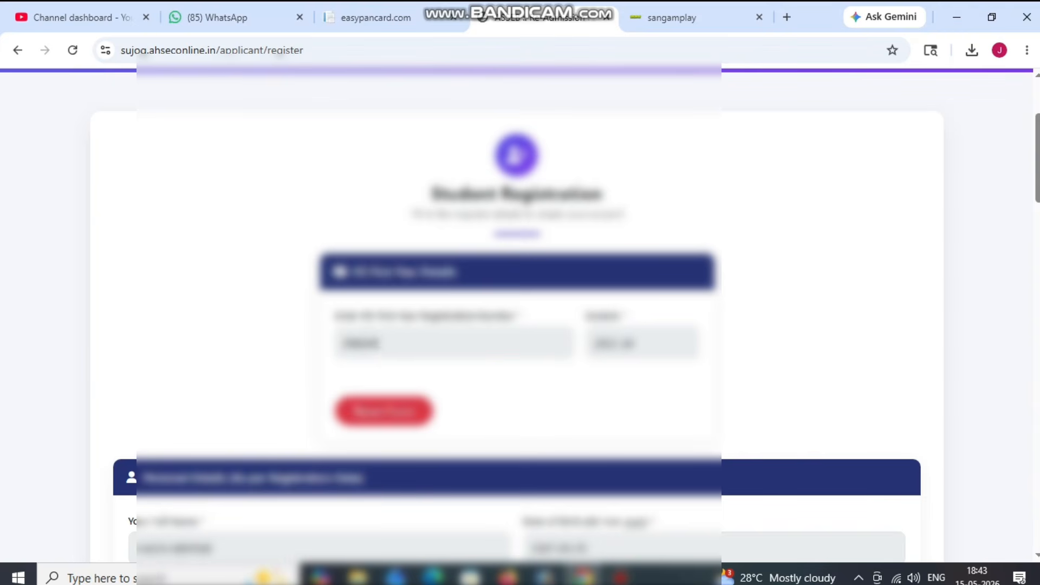
scroll(517, 317, "down", 4)
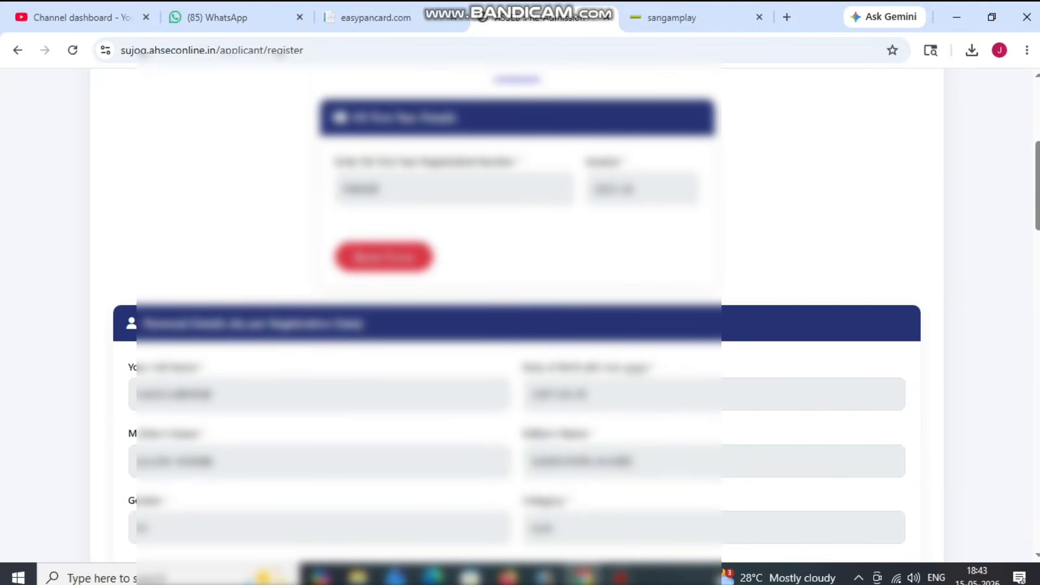
scroll(516, 317, "down", 3)
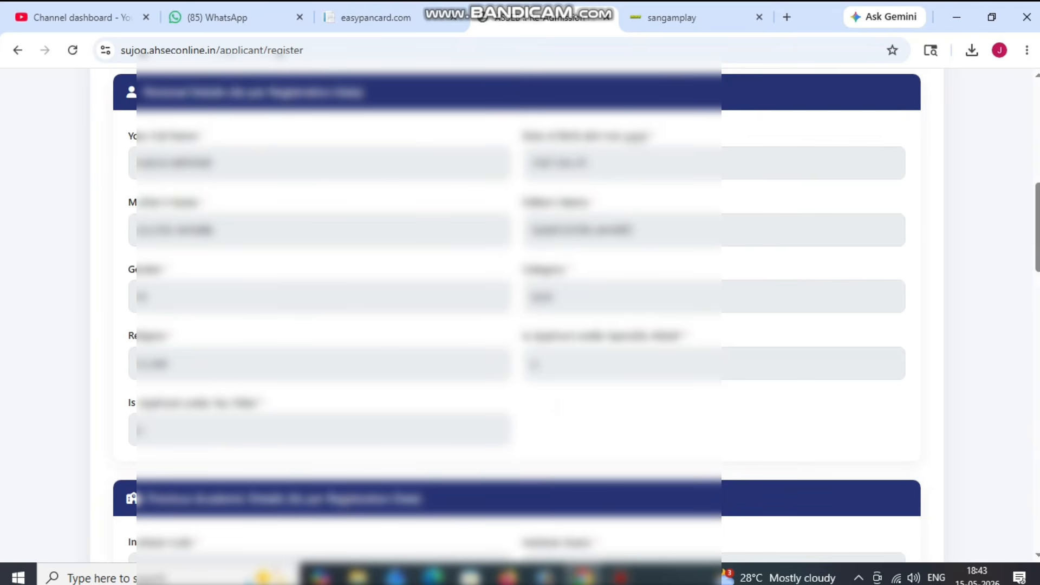
scroll(517, 312, "down", 6)
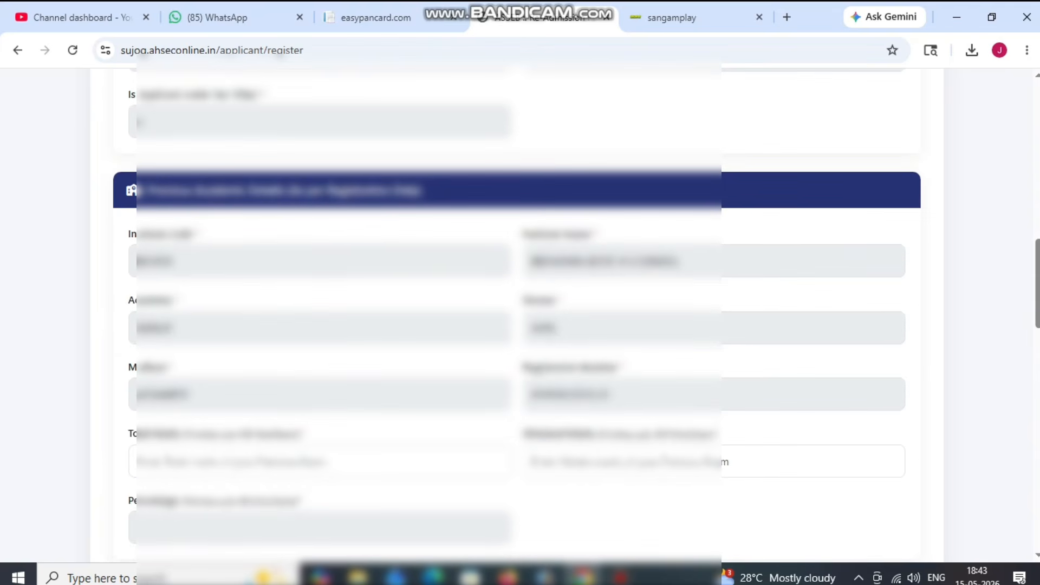
scroll(517, 311, "down", 2)
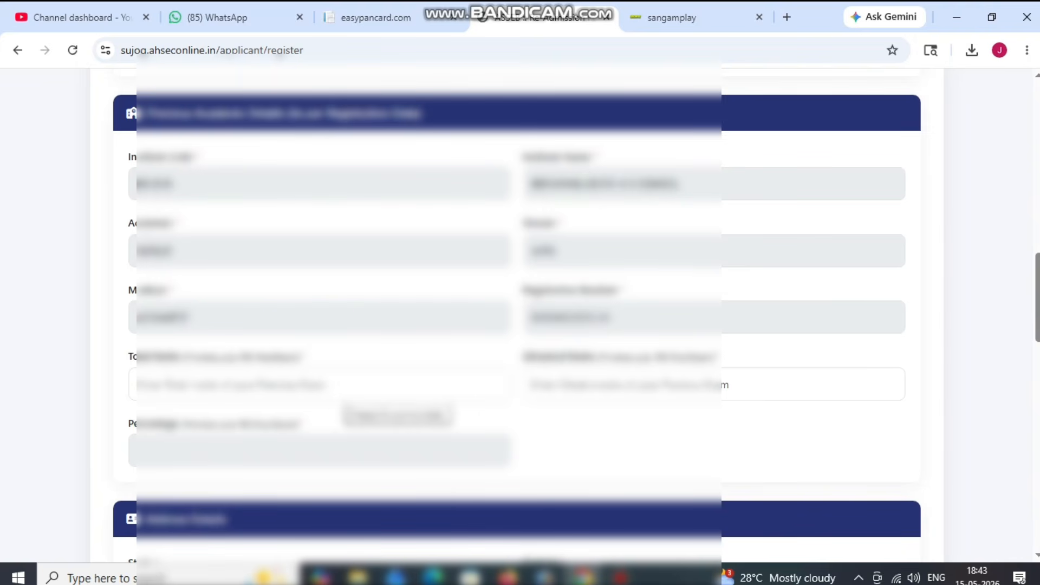
Enter 500 as the Total Marks and point out the Total and Obtained Marks labels
left_click(337, 385)
type("5")
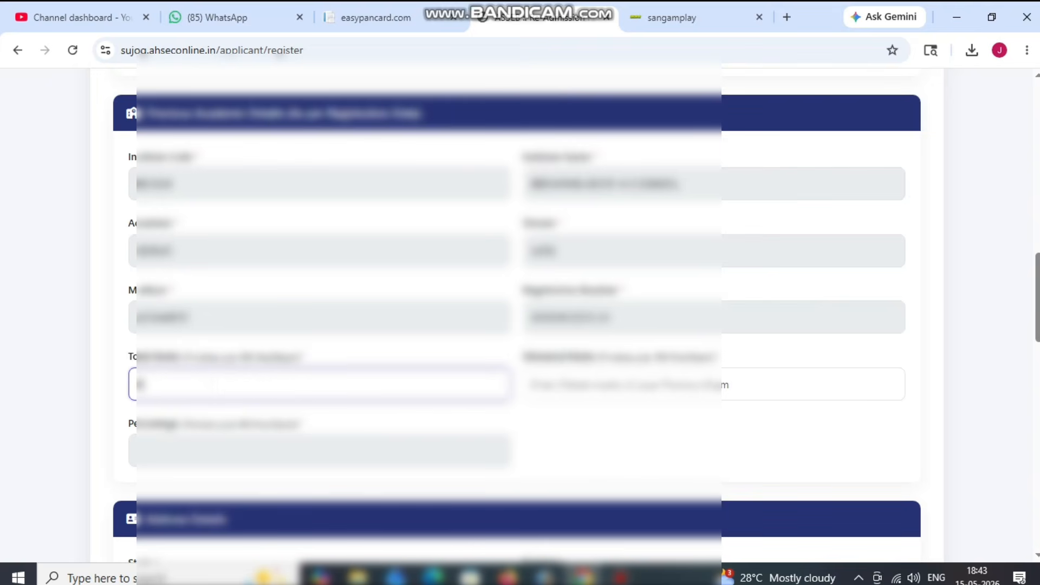
type("00")
key("ctrl+a")
type("500")
key("Tab")
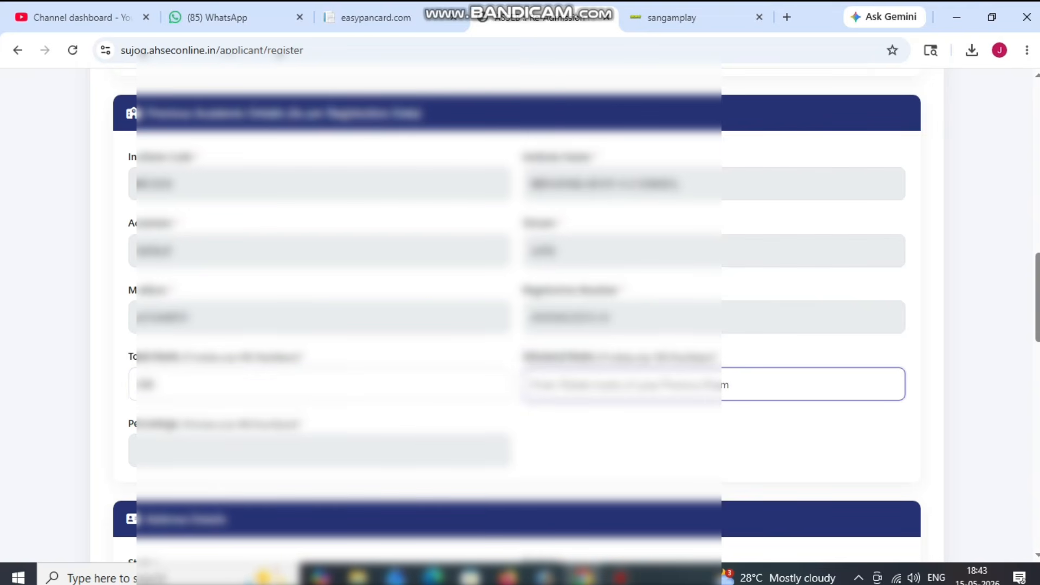
scroll(517, 319, "down", 1)
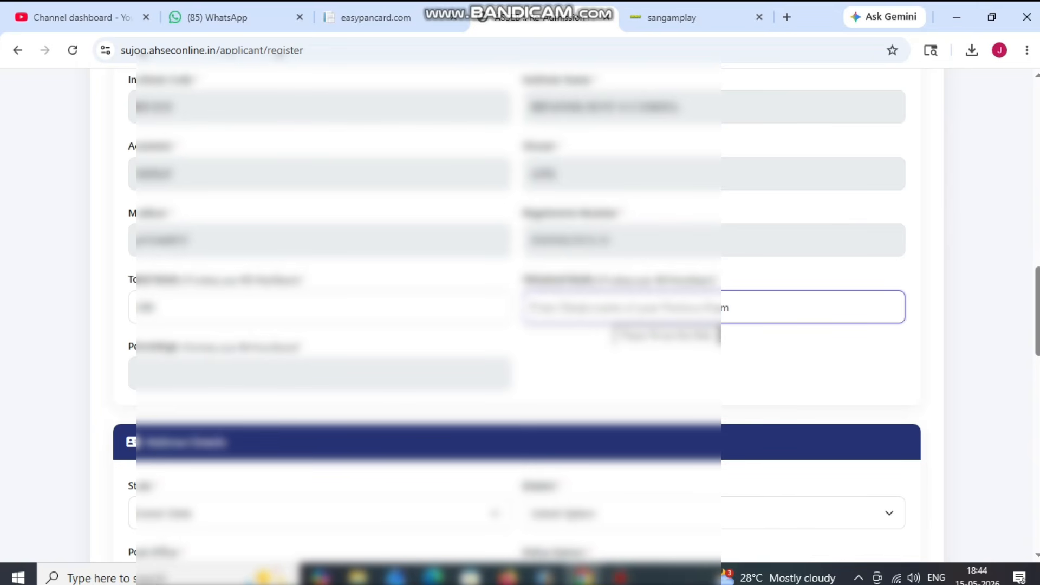
left_click_drag(306, 280, 247, 280)
left_click_drag(719, 280, 646, 280)
Re-enter the Obtained Marks with 35 so the percentage recalculates, then return to Total Marks
left_click(640, 307)
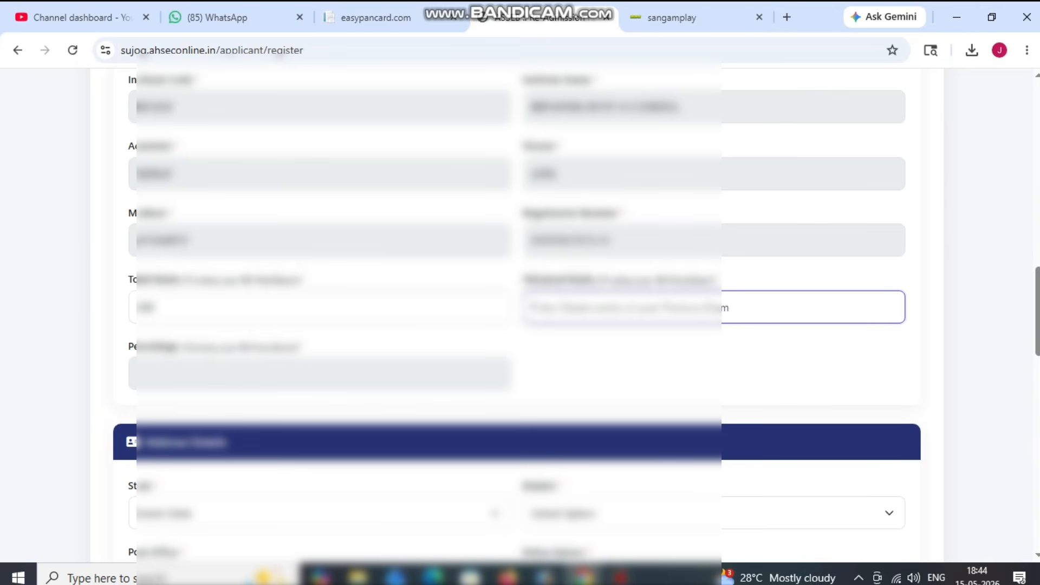
type("50")
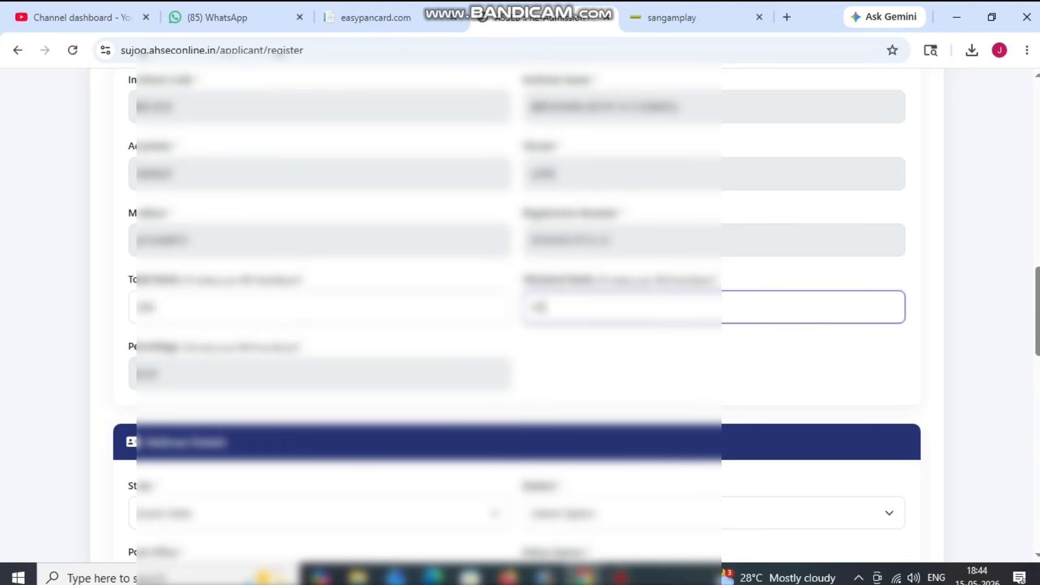
key("BackSpace")
key("BackSpace")
type("35")
left_click(714, 371)
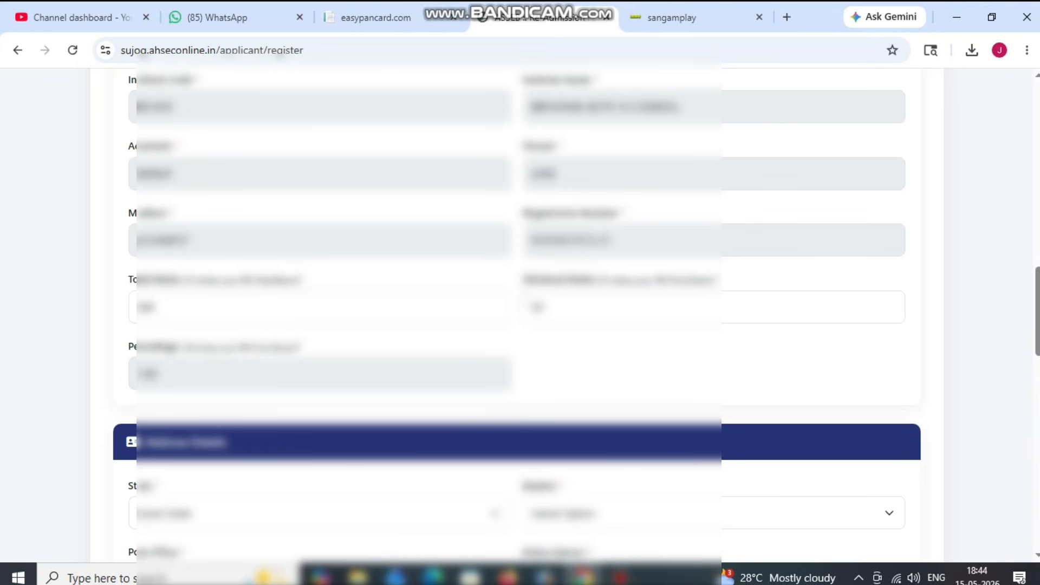
left_click(545, 307)
left_click(320, 308)
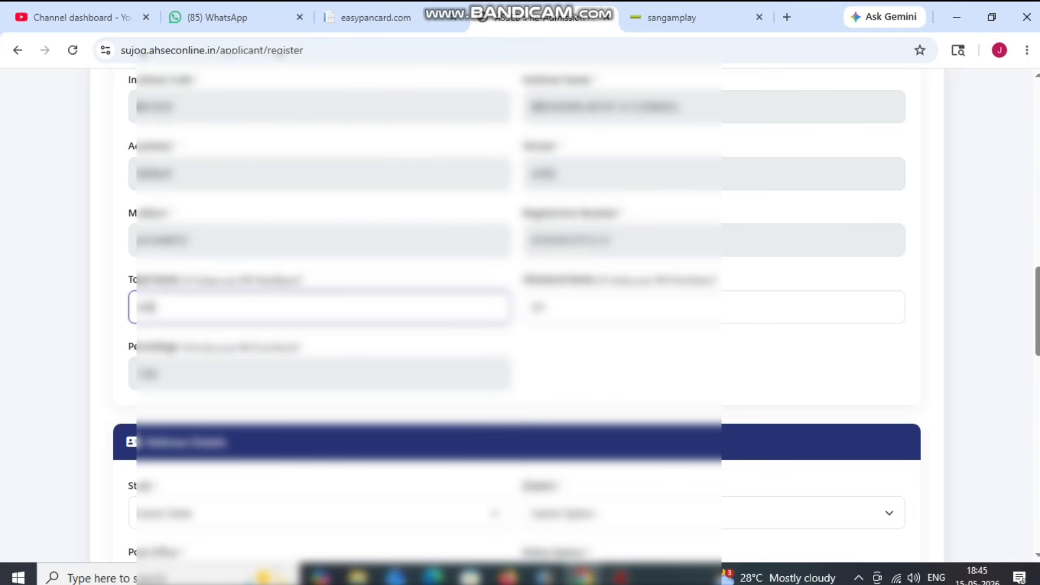
Set state ASSAM and district DHUBRI, and fill post office and police station from suggestions
scroll(520, 314, "down", 4)
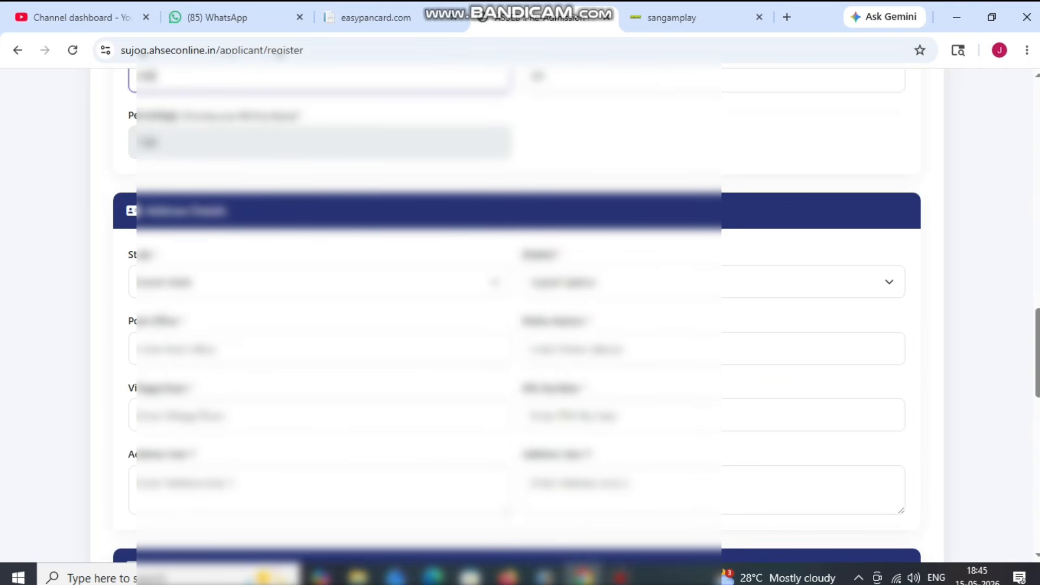
scroll(520, 314, "down", 1)
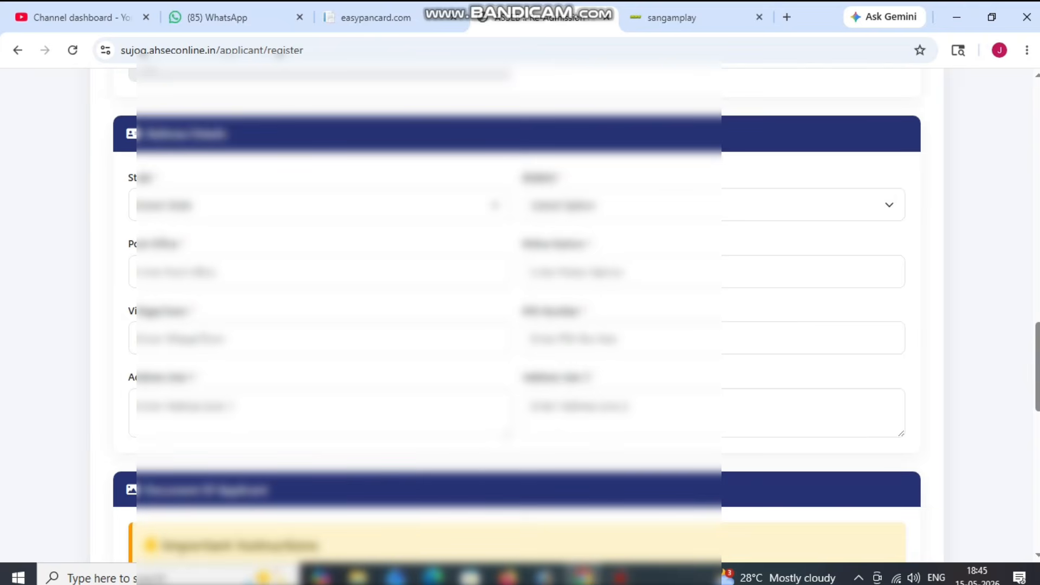
left_click(319, 205)
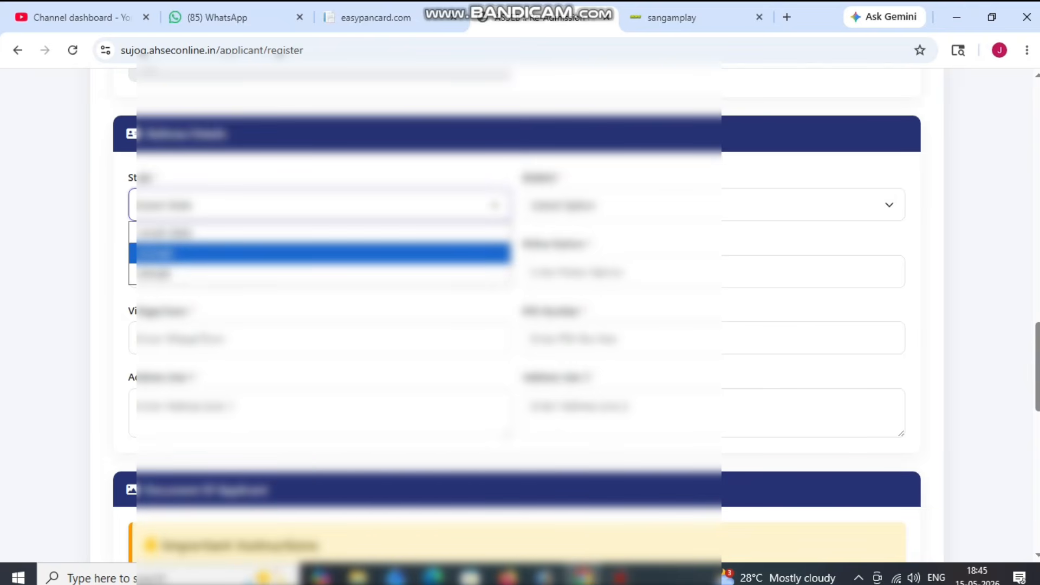
left_click(320, 253)
left_click(715, 205)
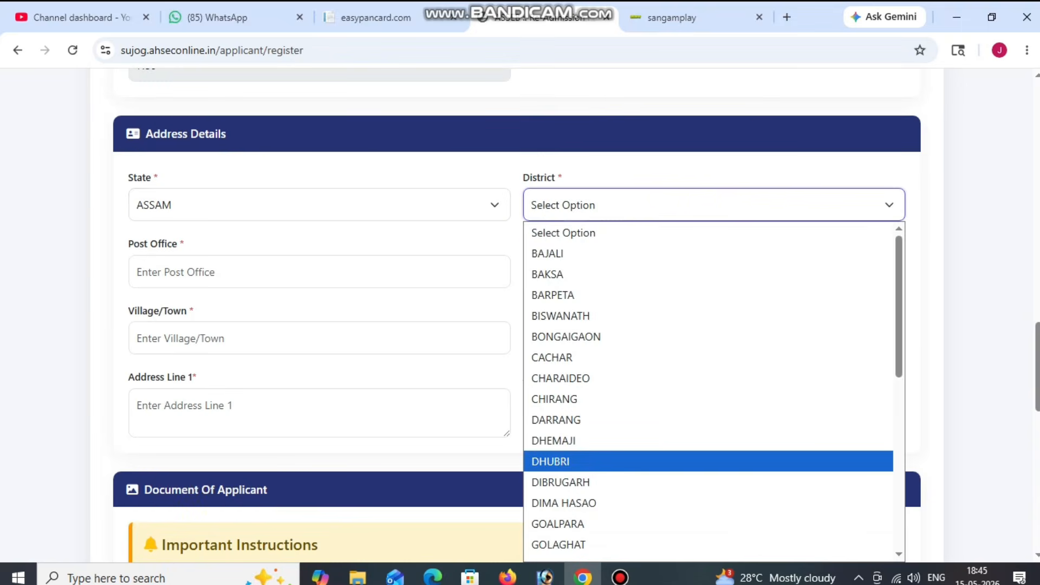
left_click(650, 462)
left_click(320, 272)
left_click(244, 312)
left_click(659, 272)
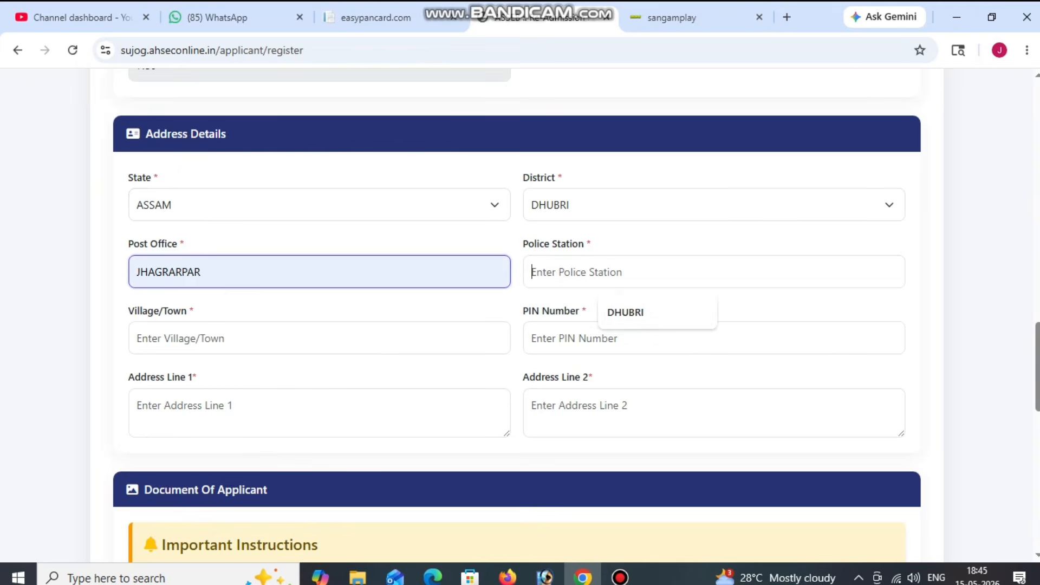
left_click(645, 313)
left_click(260, 339)
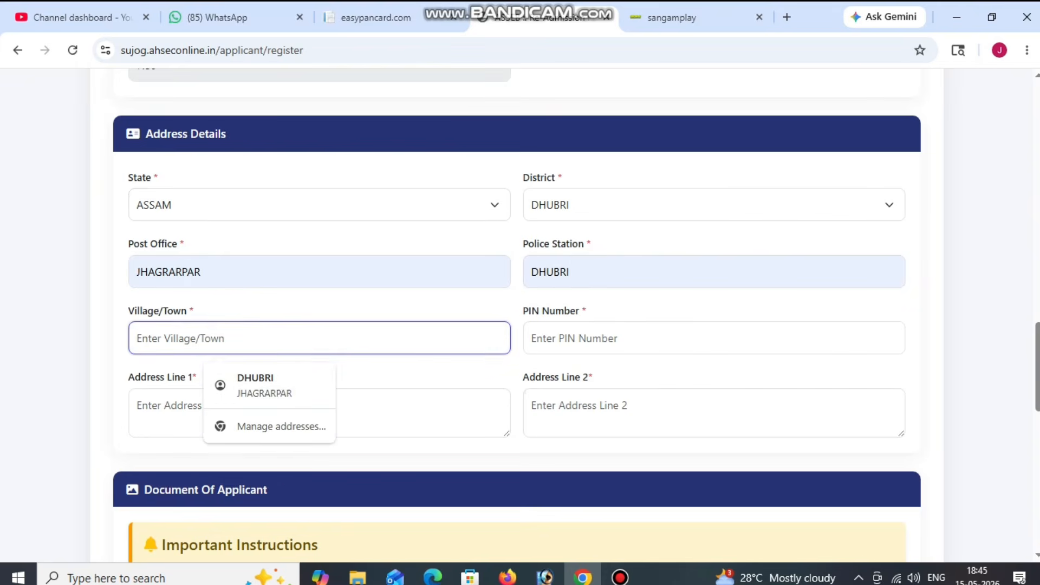
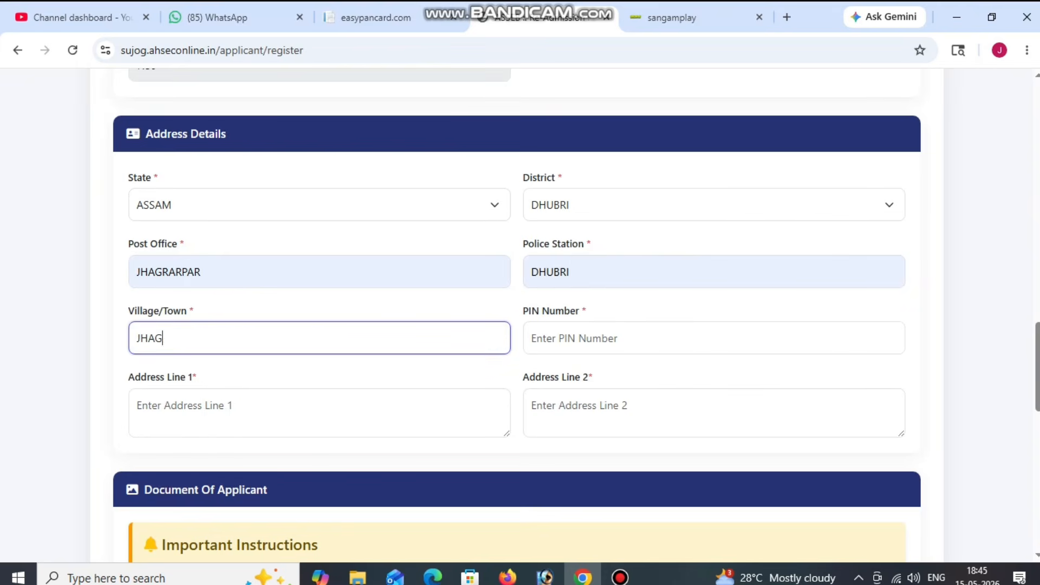
key("Tab")
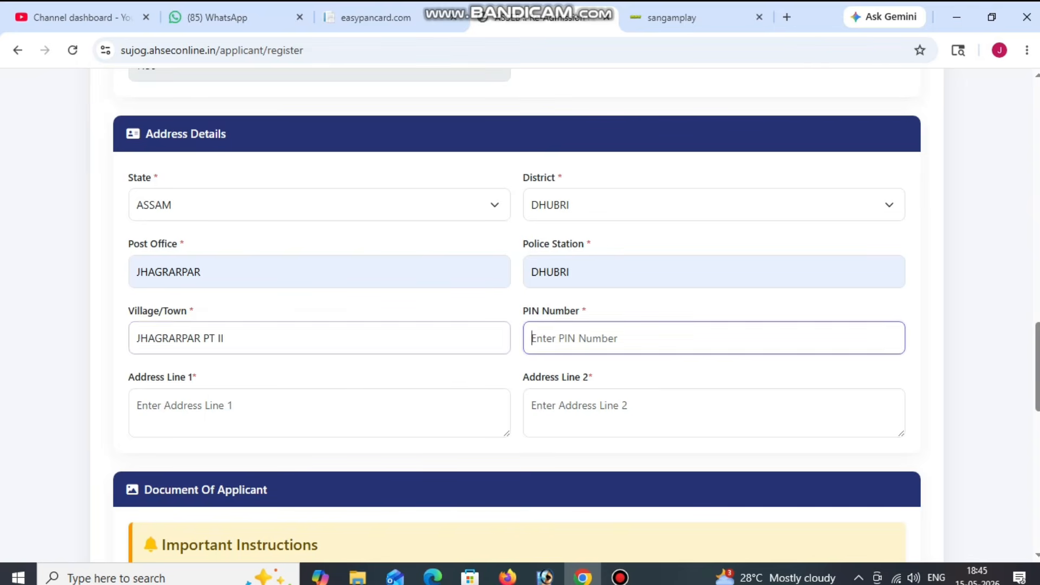
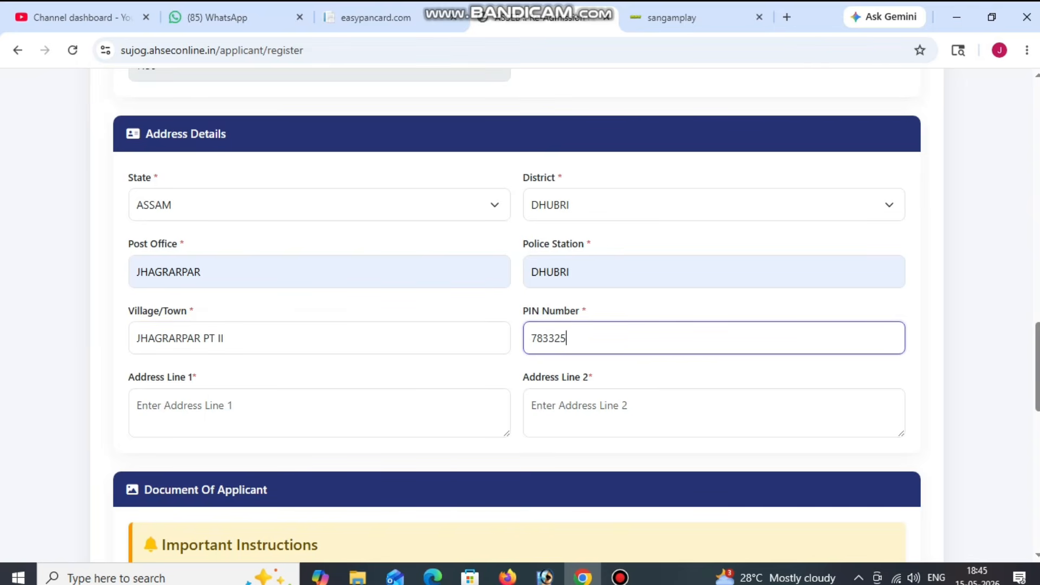
key("Tab")
key("Down")
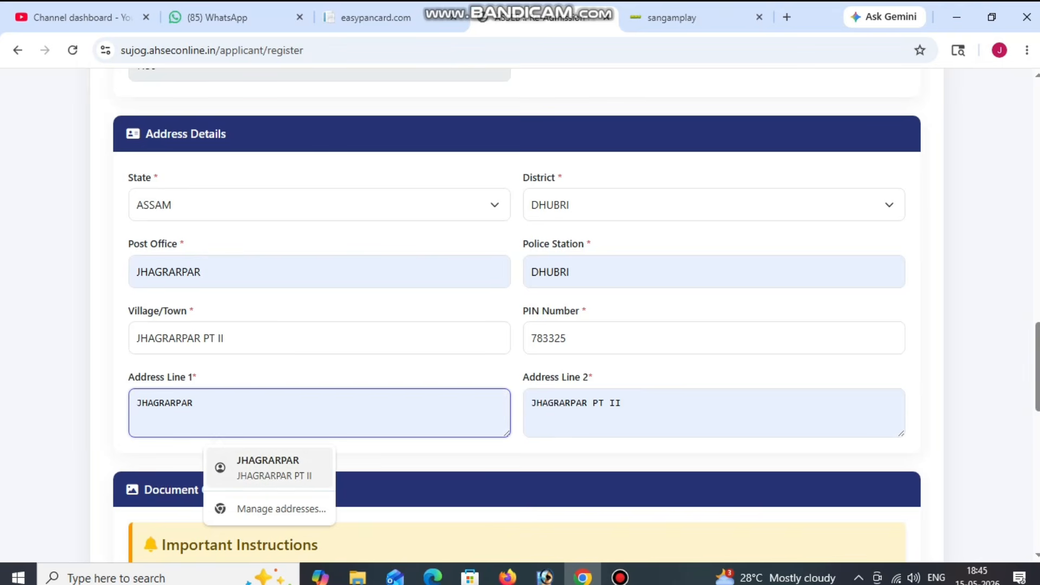
key("Return")
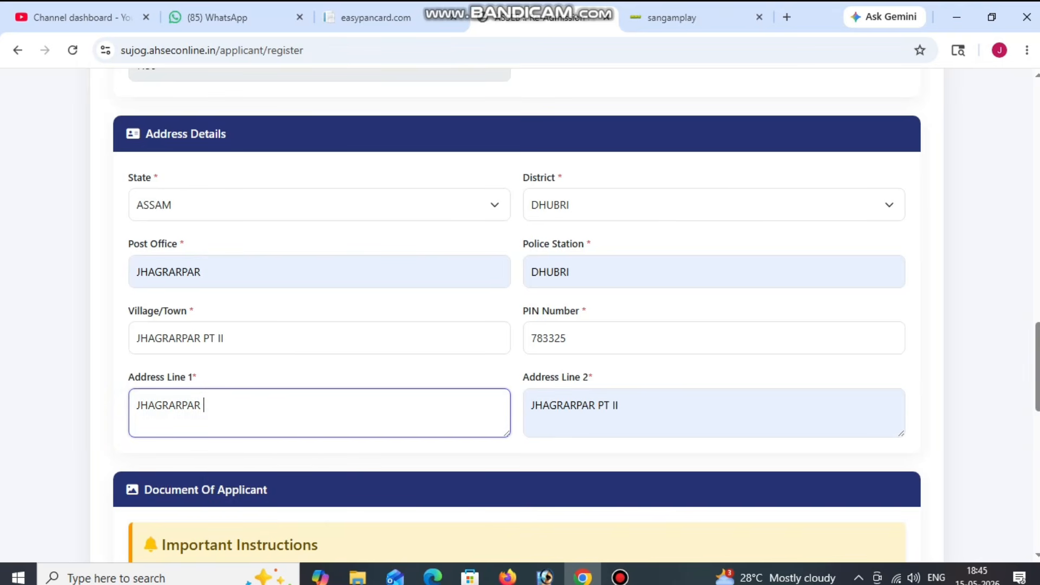
key("ctrl+shift+Left")
left_click(215, 405)
Review the photo, registration certificate, marksheet and optional admit card uploads, then launch Photoshop 7.0
scroll(520, 317, "down", 3)
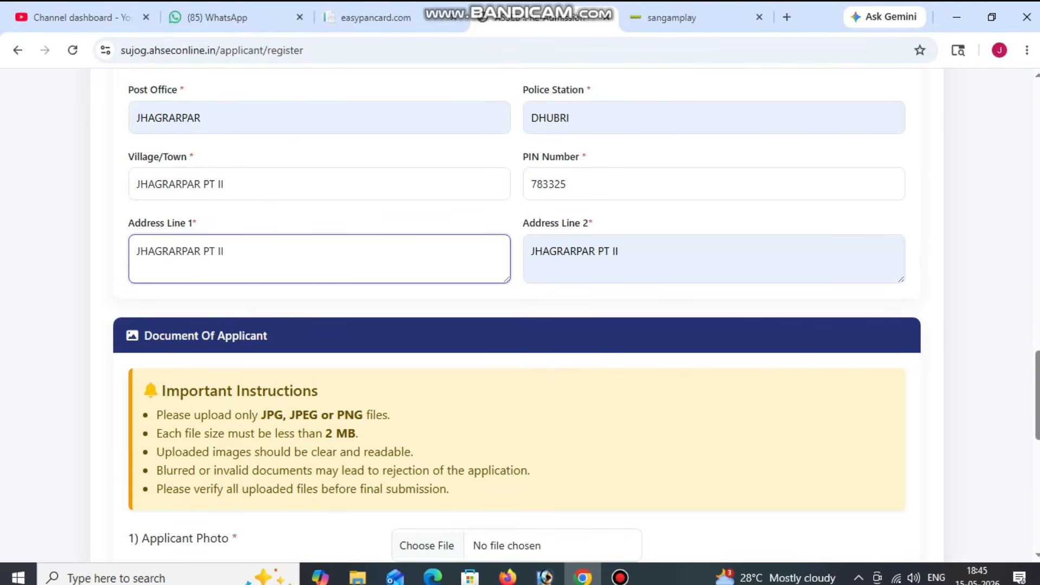
scroll(520, 317, "down", 3)
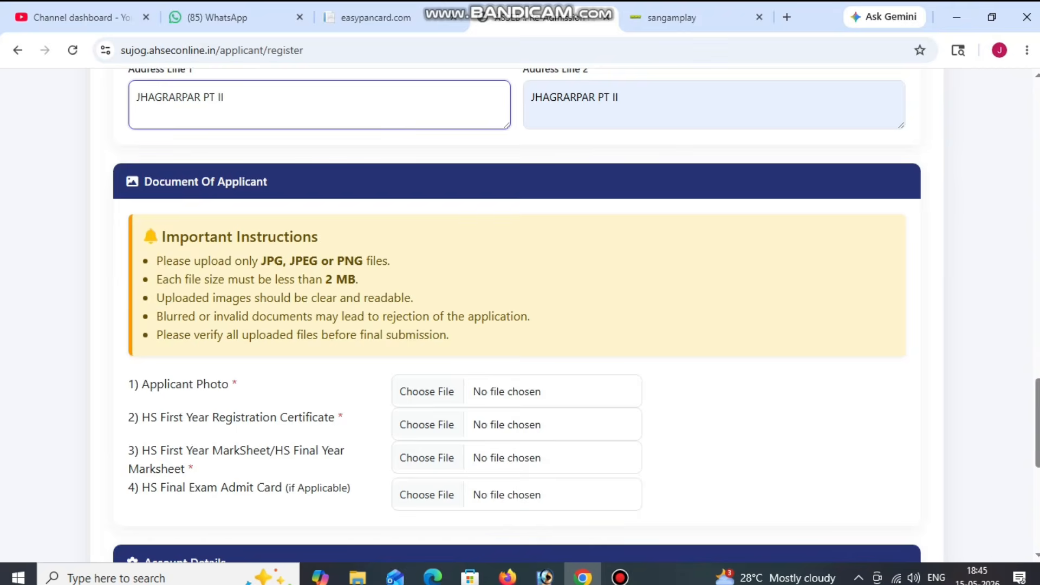
scroll(520, 317, "down", 3)
left_click_drag(237, 231, 129, 231)
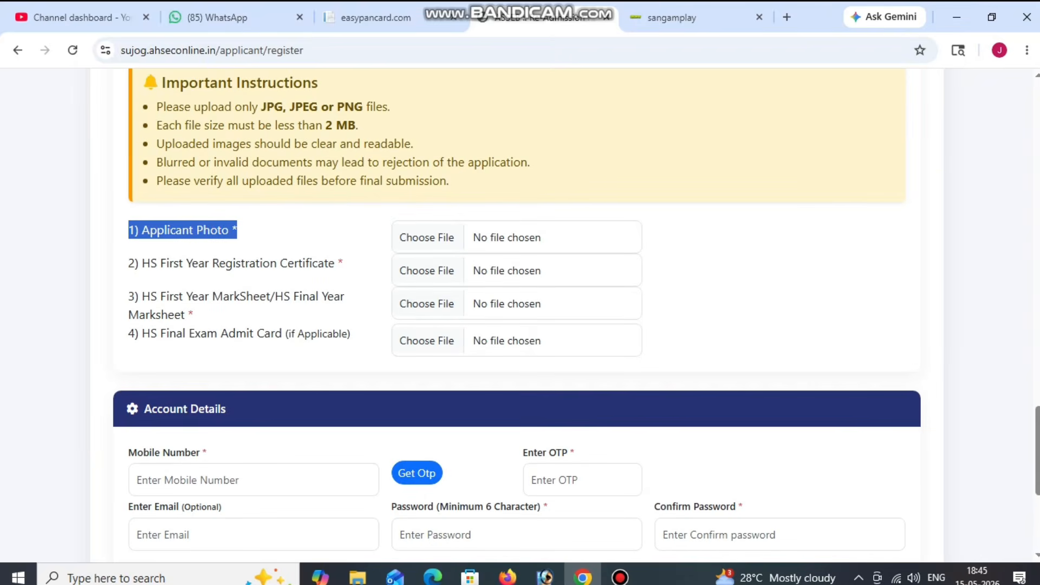
left_click_drag(345, 264, 138, 263)
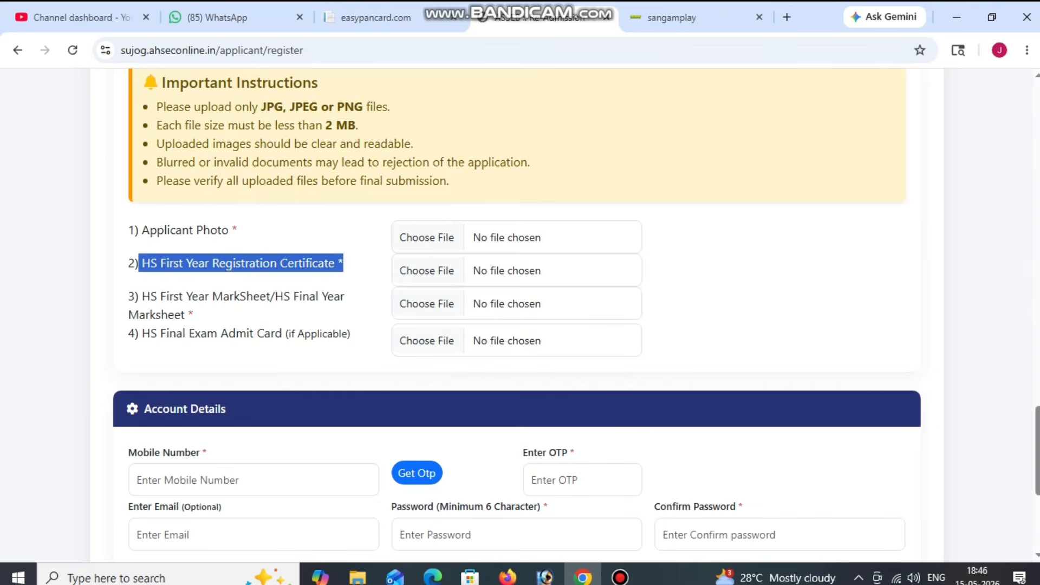
left_click_drag(194, 315, 135, 296)
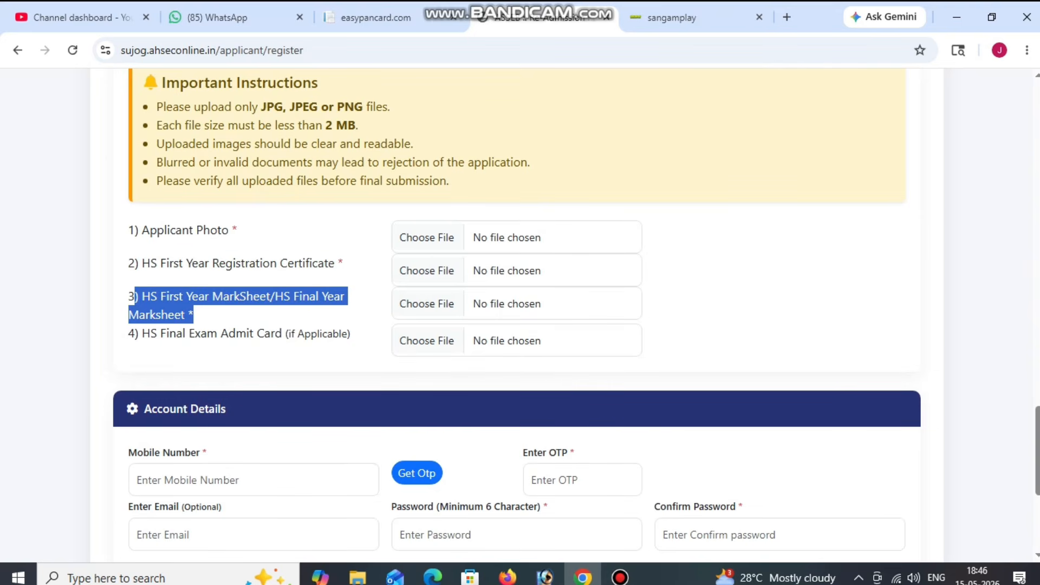
left_click_drag(350, 333, 151, 333)
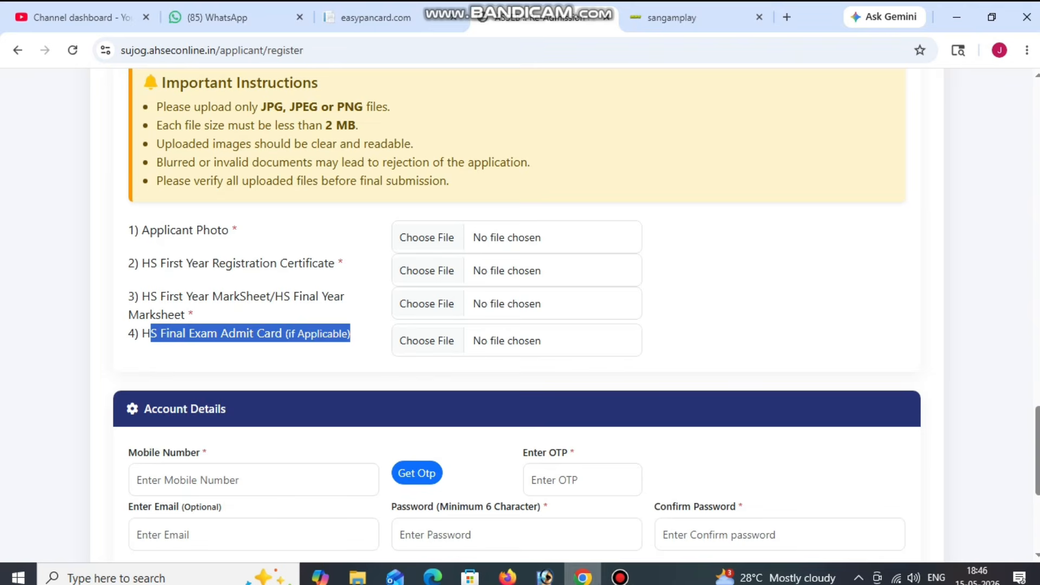
left_click(545, 577)
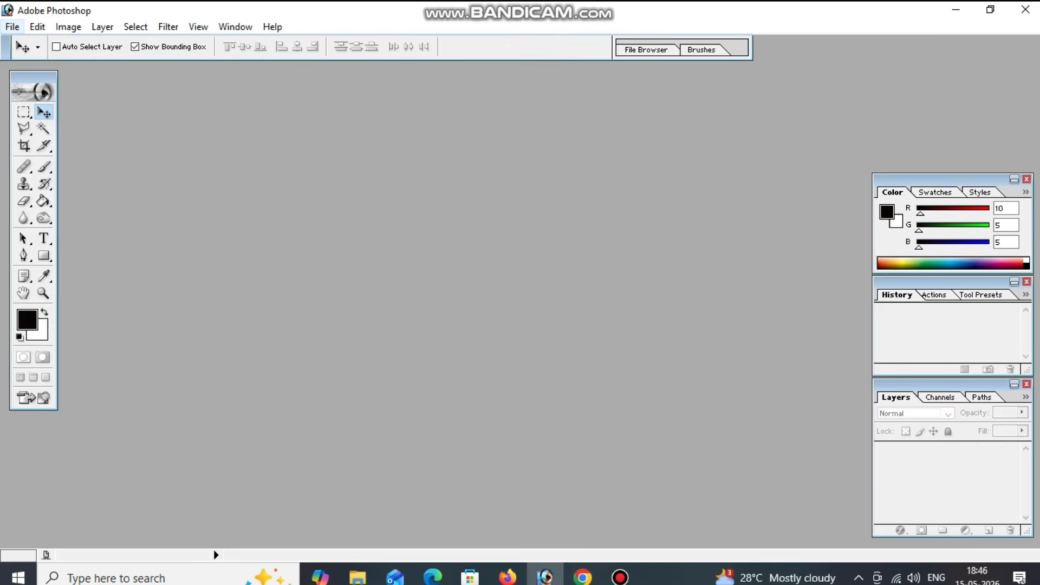
Scan a document via File > Import > EPSON L220/L360 Series in Photoshop
left_click(12, 27)
mouse_move(108, 247)
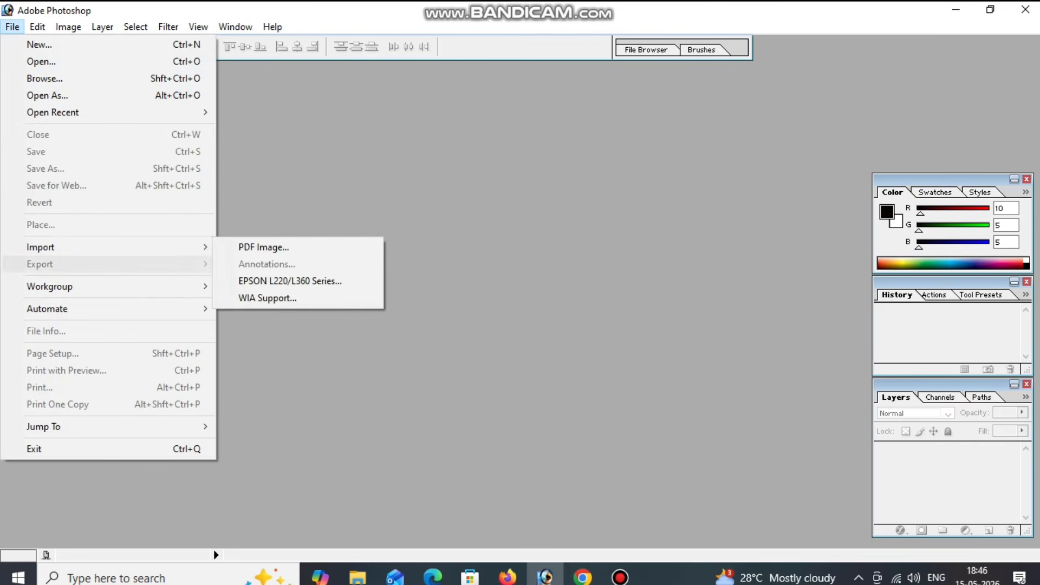
left_click(290, 280)
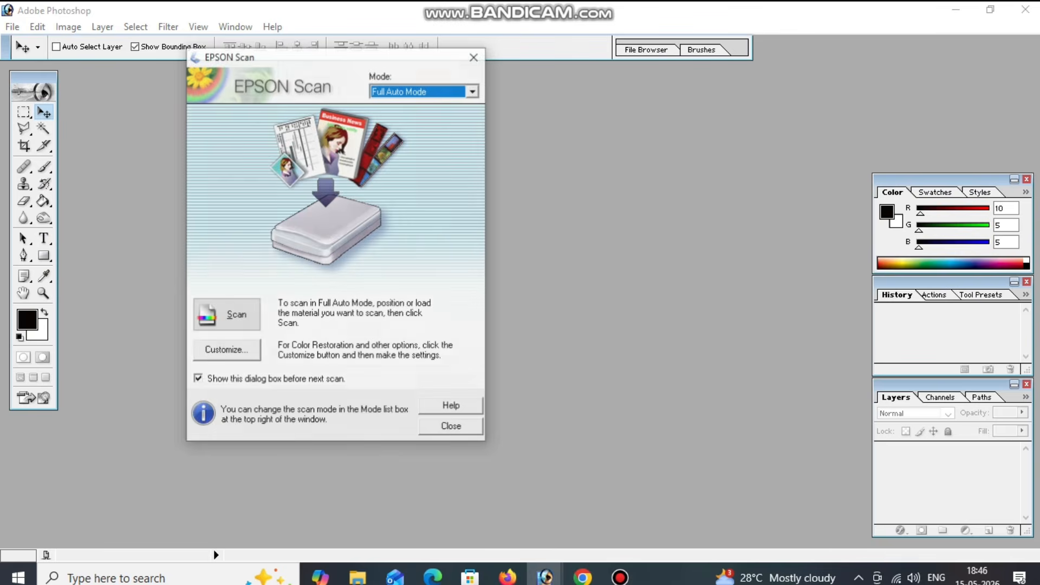
key("Return")
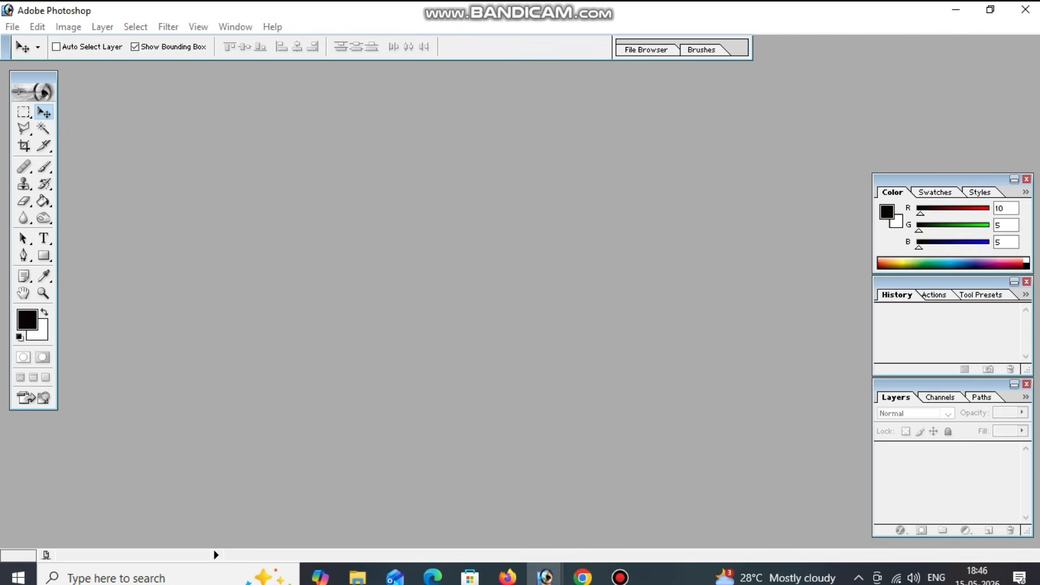
left_click(545, 577)
left_click(627, 515)
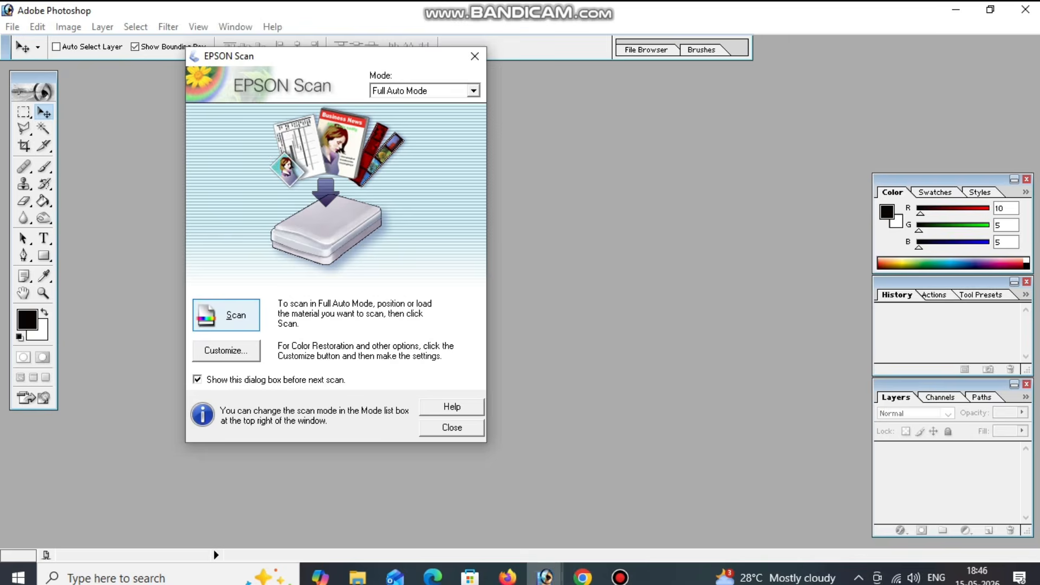
key("Return")
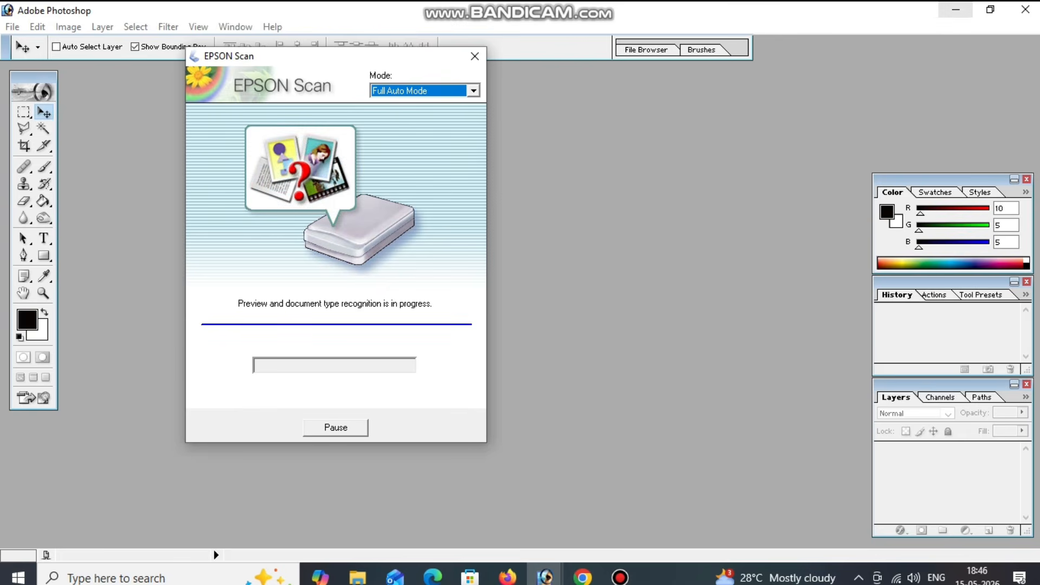
Minimize Photoshop and return to the registration form in the browser
left_click(956, 10)
left_click(656, 264)
scroll(655, 263, "down", 1)
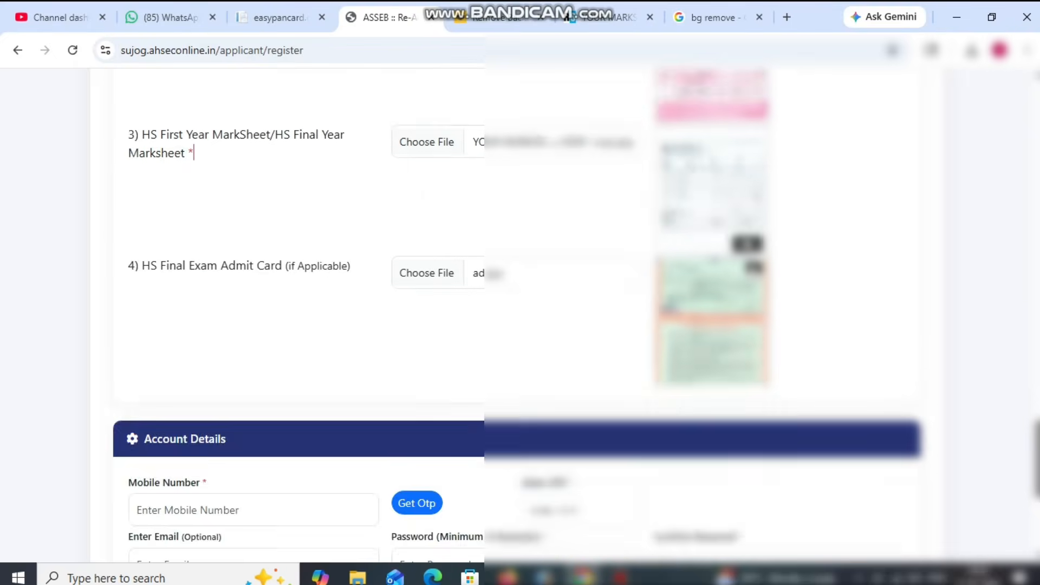
Check the photo, certificate, marksheet and admit card attachments by highlighting each label
scroll(193, 529, "up", 3)
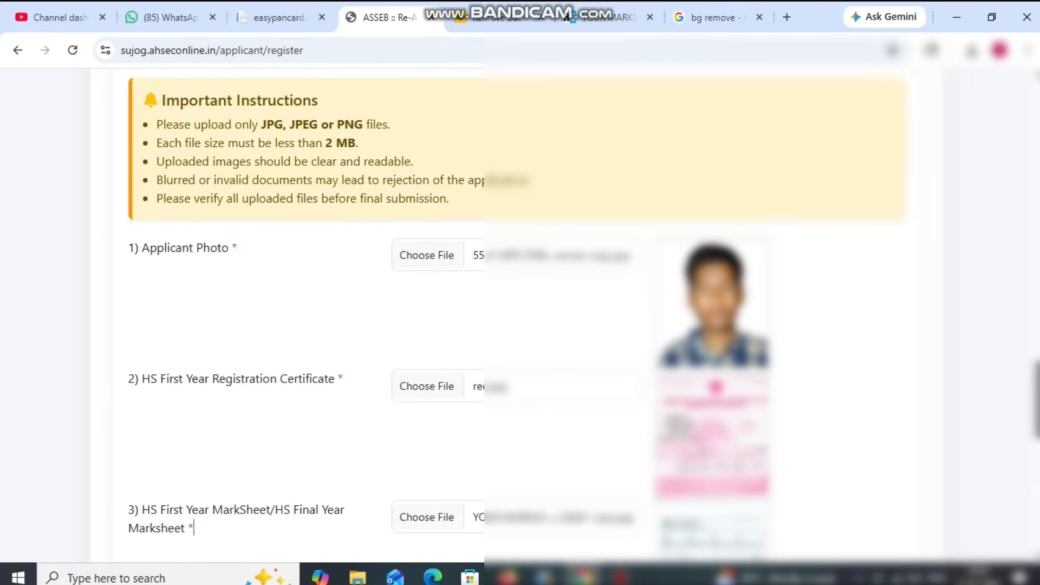
left_click_drag(238, 248, 129, 247)
scroll(128, 248, "down", 1)
left_click_drag(345, 302, 165, 302)
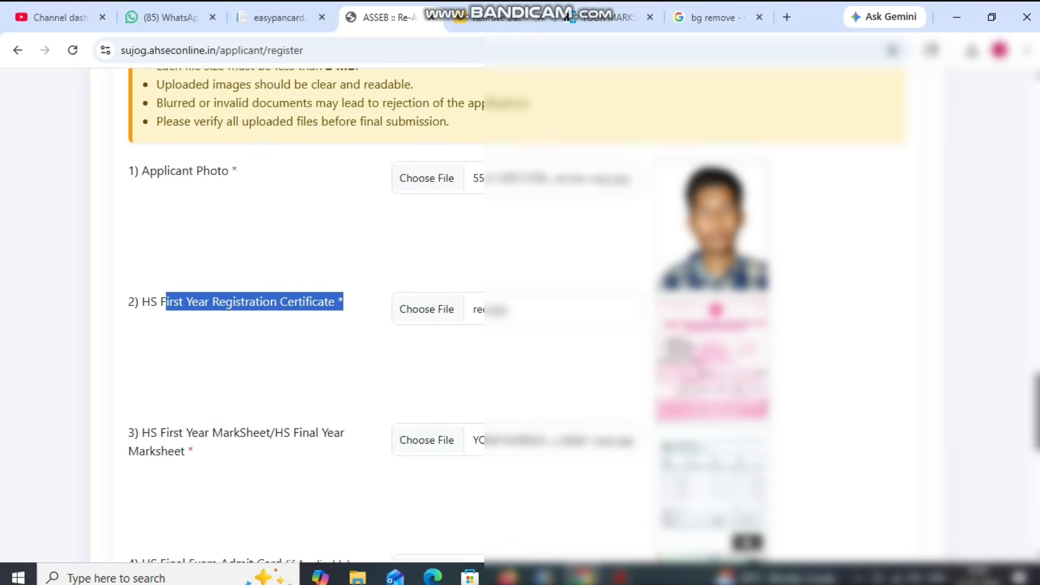
scroll(166, 302, "down", 1)
scroll(165, 302, "down", 2)
left_click_drag(345, 278, 151, 278)
left_click(193, 295)
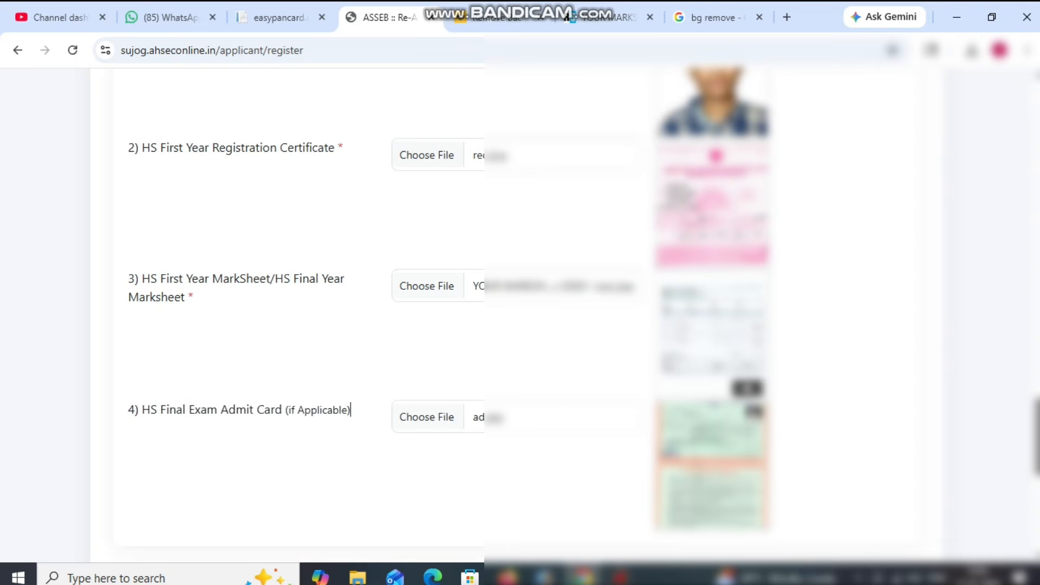
left_click_drag(353, 410, 141, 410)
Scroll to Account Details and select the Mobile Number field
scroll(141, 409, "down", 1)
scroll(298, 315, "down", 1)
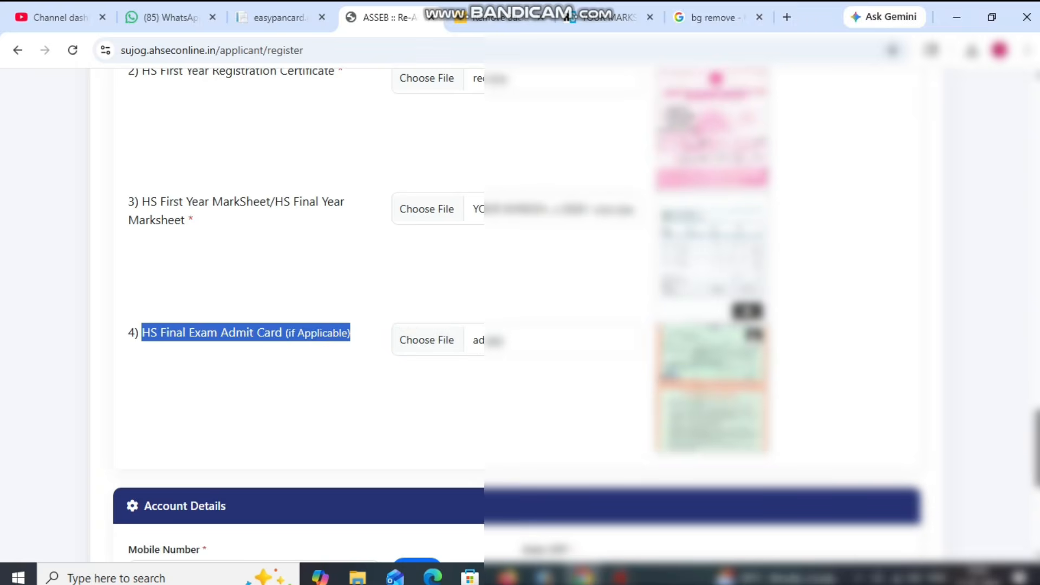
scroll(298, 314, "down", 3)
left_click(239, 346)
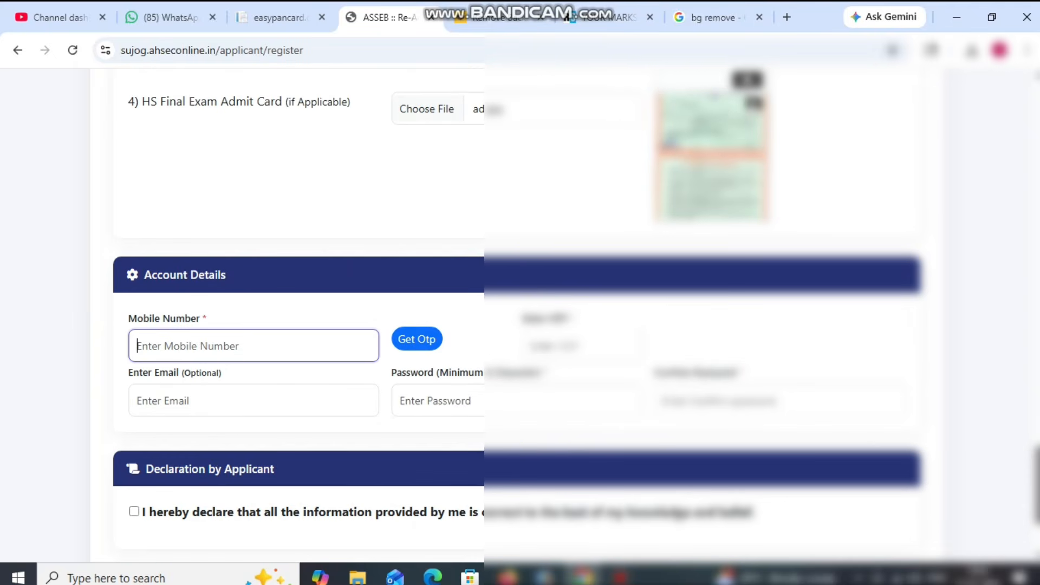
Enter the mobile number, request an OTP, and type the applicant's e-mail address
type("600")
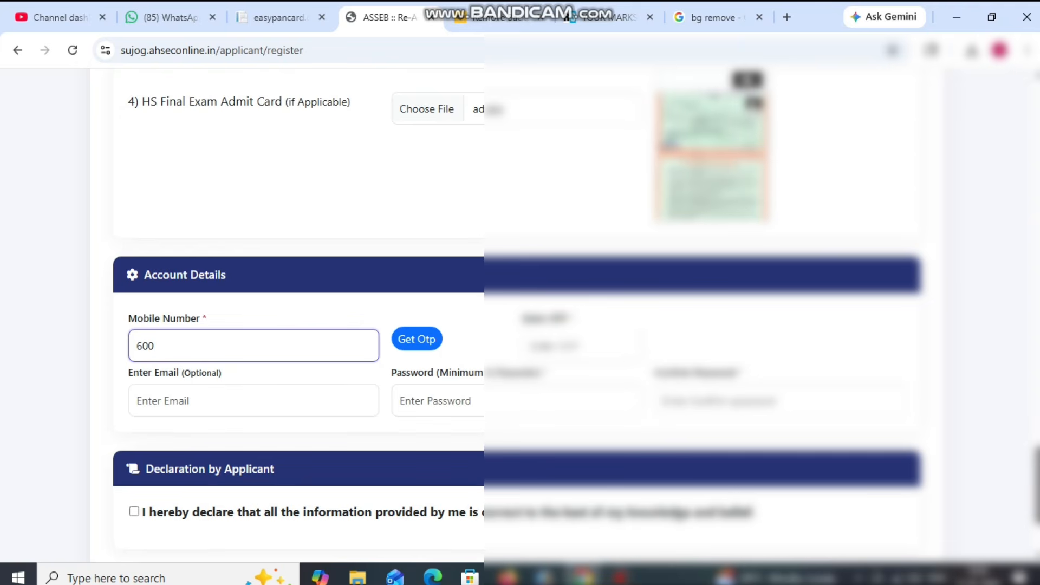
type("37")
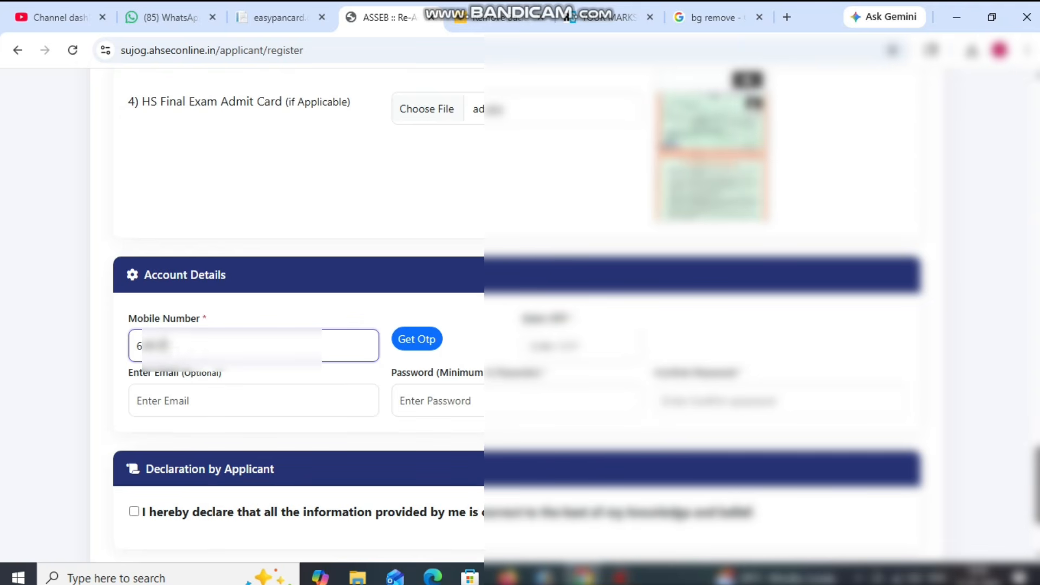
type("•••••")
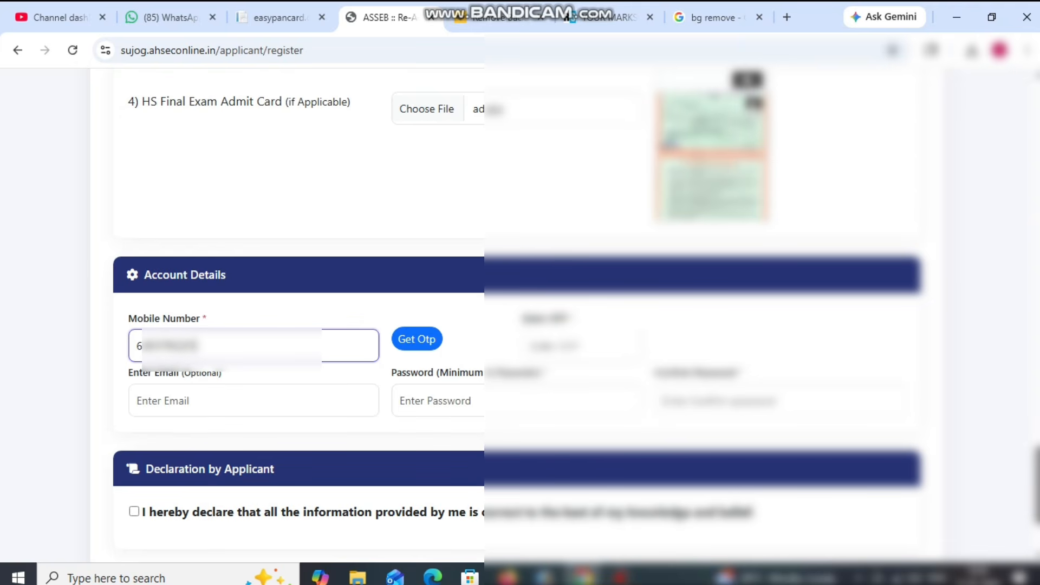
left_click(417, 339)
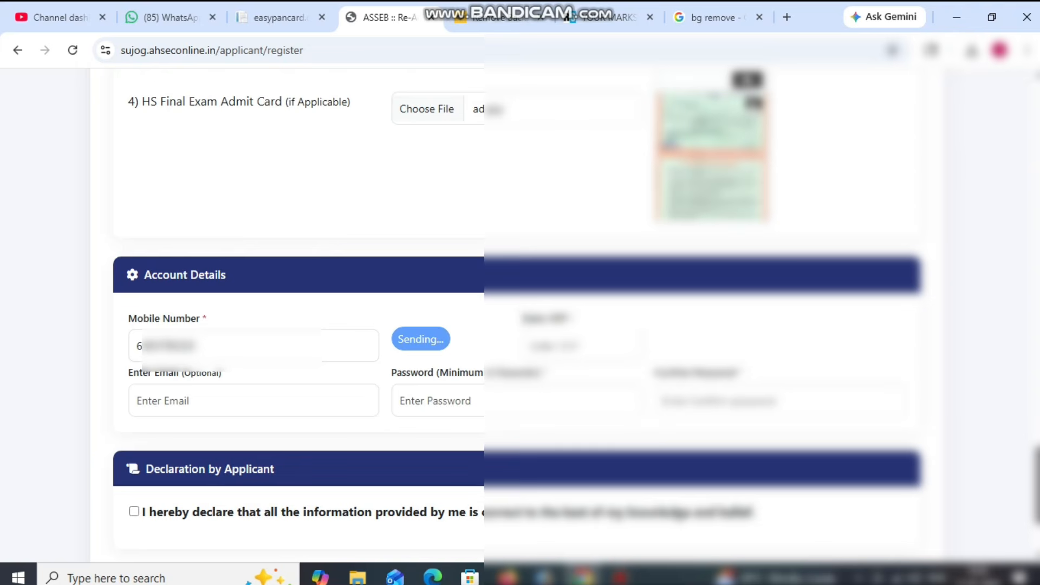
left_click(254, 419)
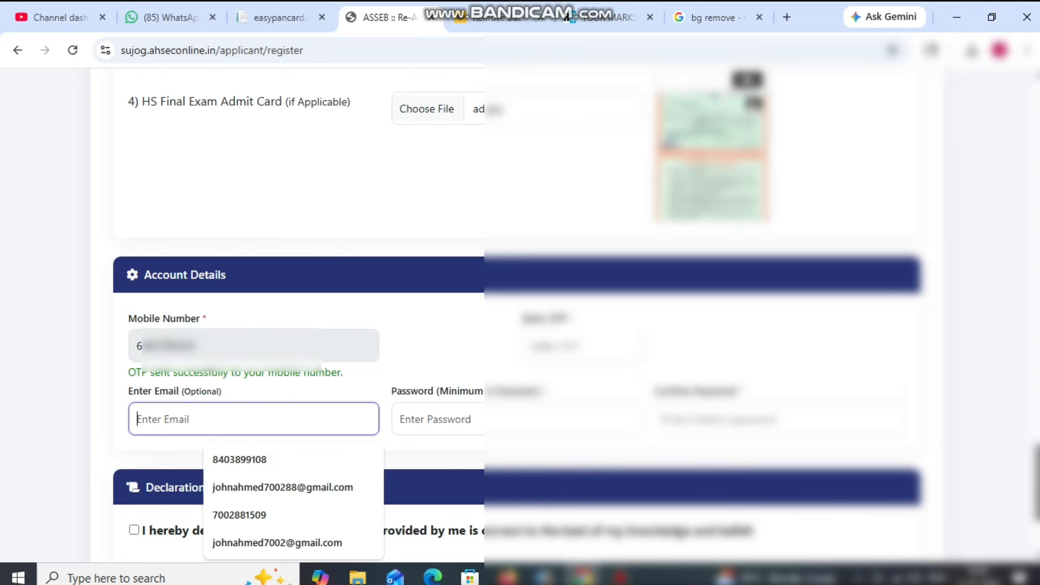
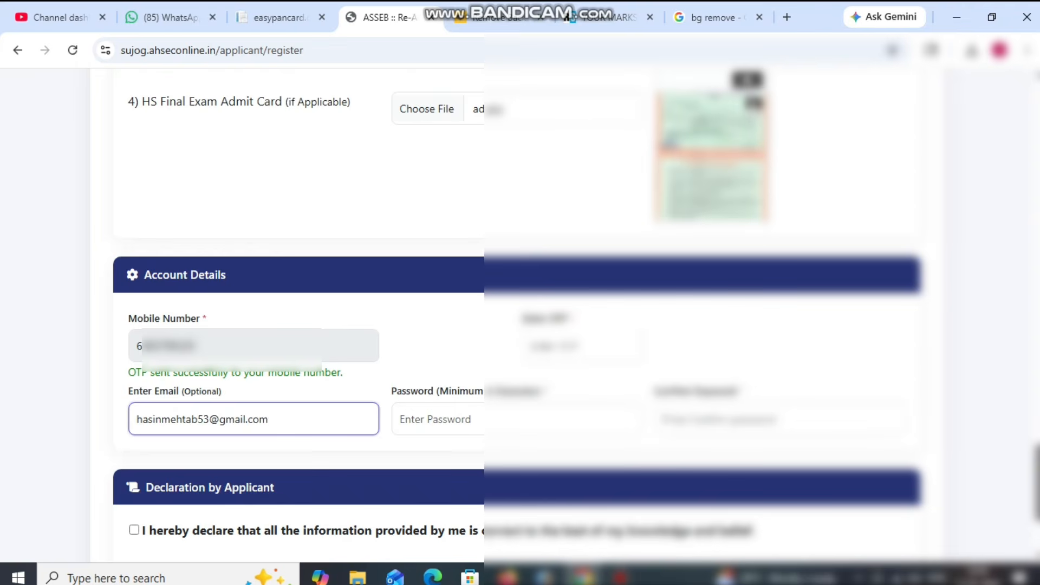
Set the account password with matching confirmation and enter the received OTP
left_click(509, 420)
left_click(574, 346)
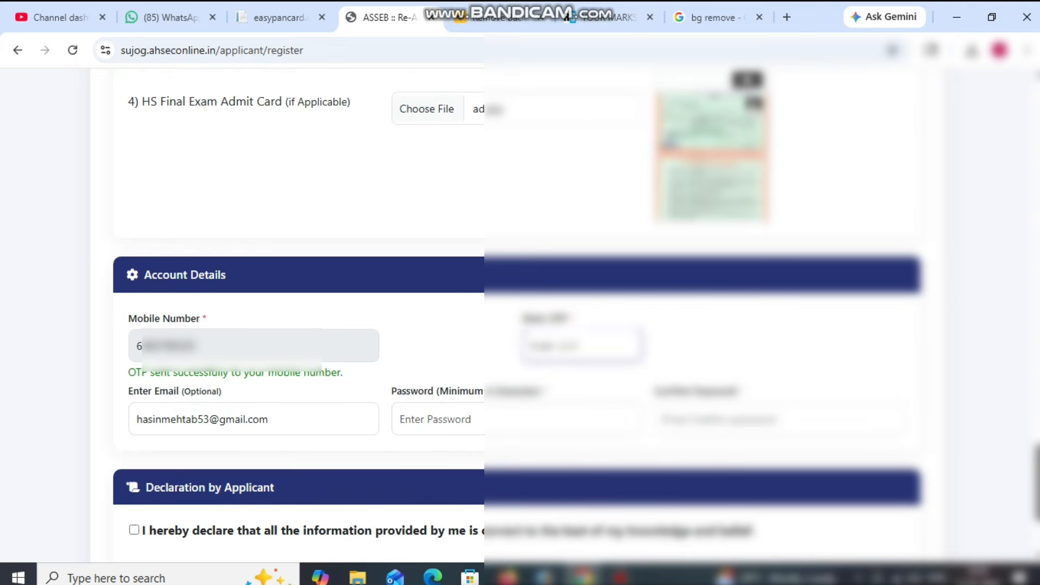
left_click(515, 420)
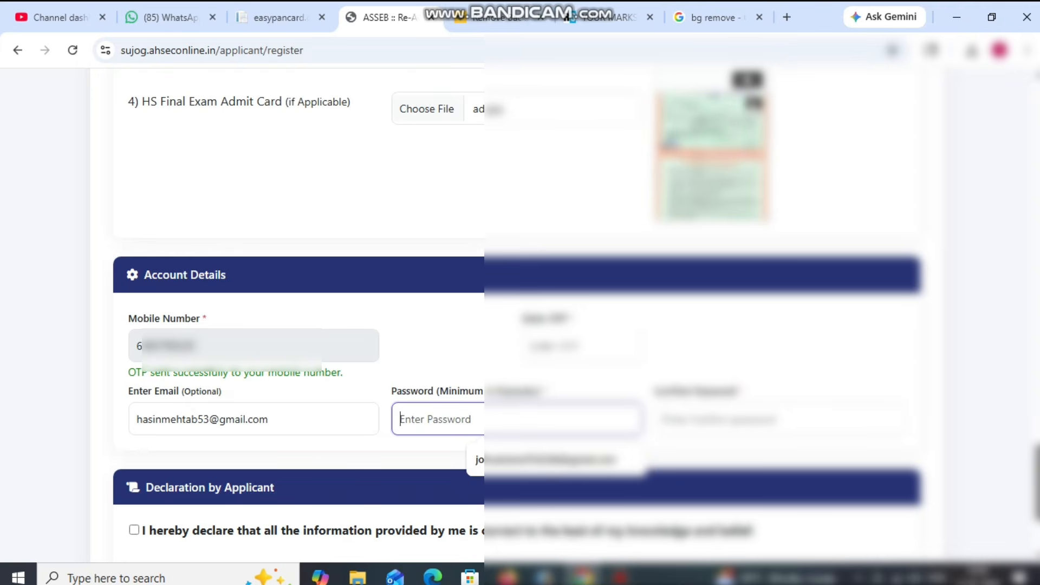
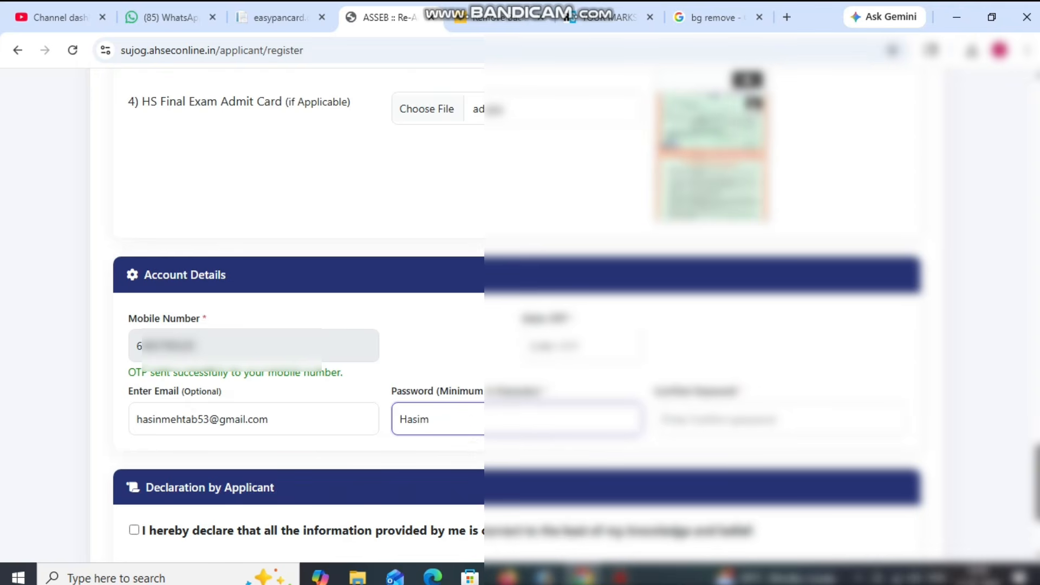
key("BackSpace")
key("Tab")
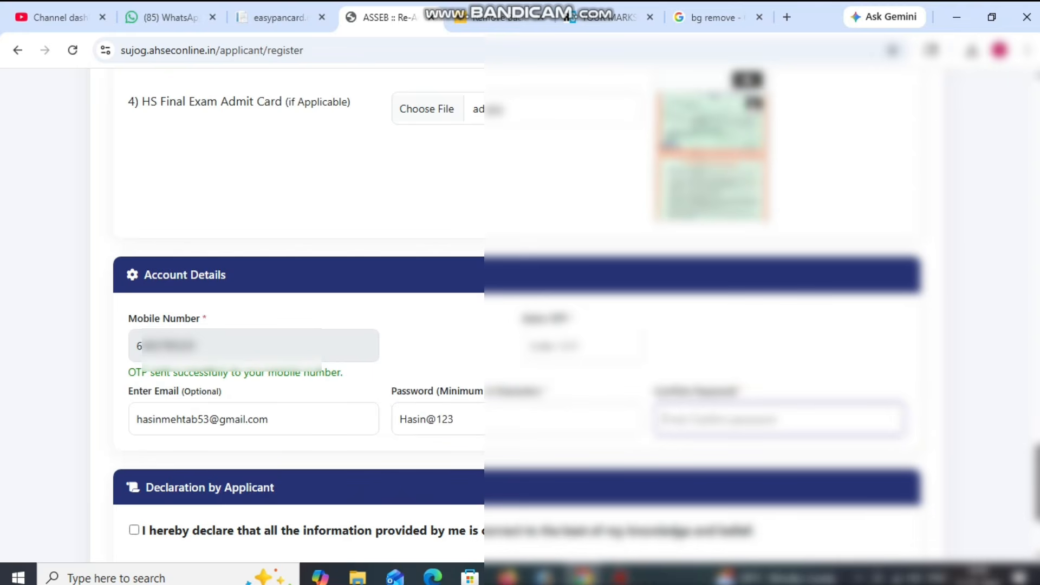
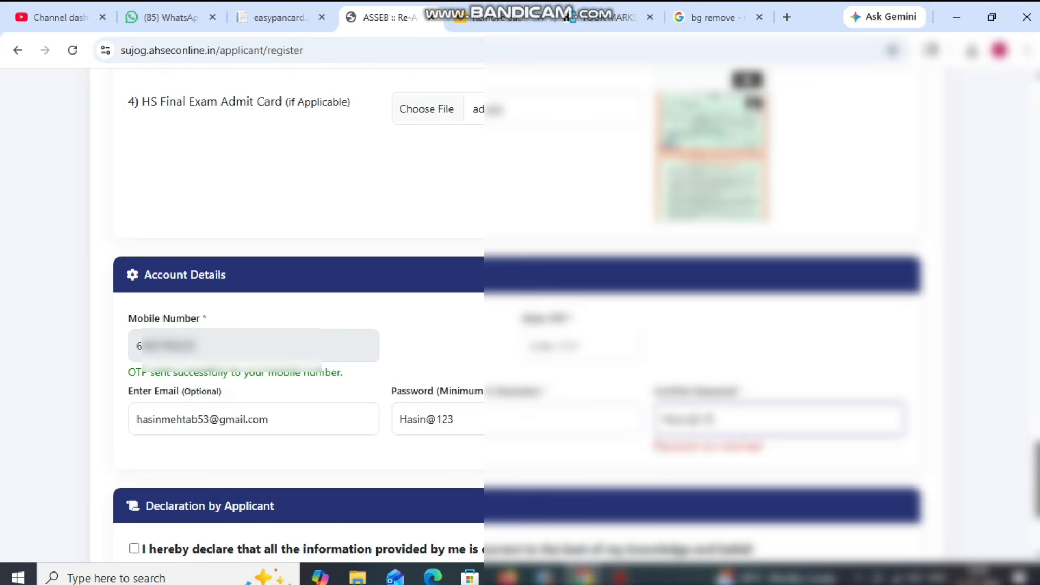
left_click(582, 345)
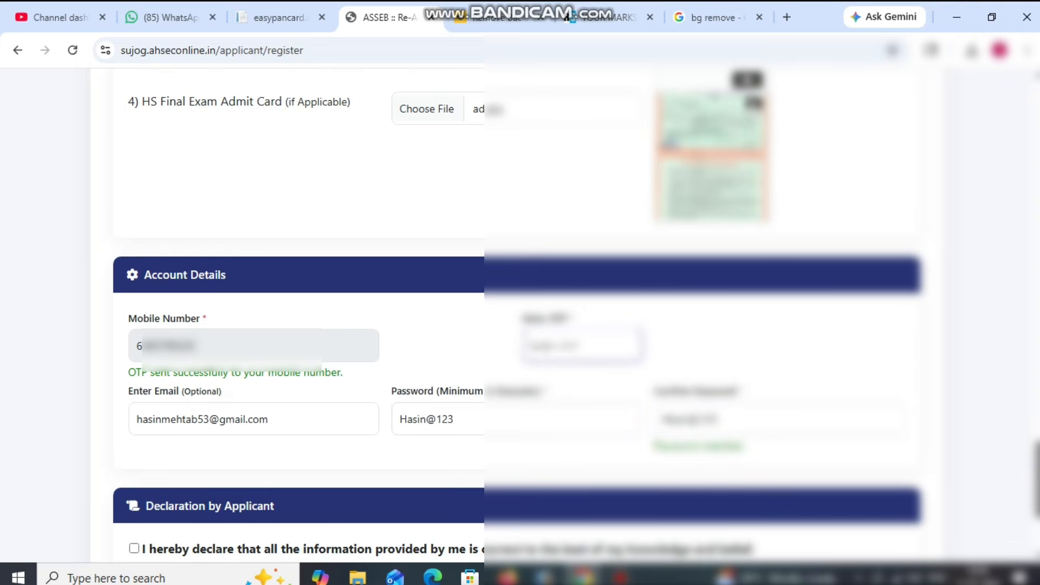
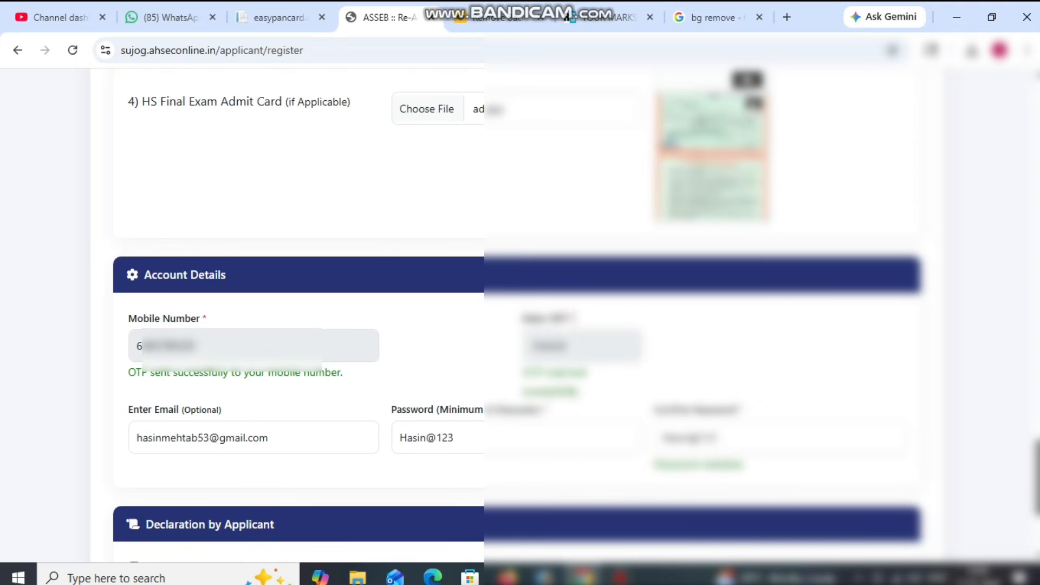
Tick the applicant declaration checkbox
scroll(521, 315, "down", 1)
scroll(520, 314, "down", 2)
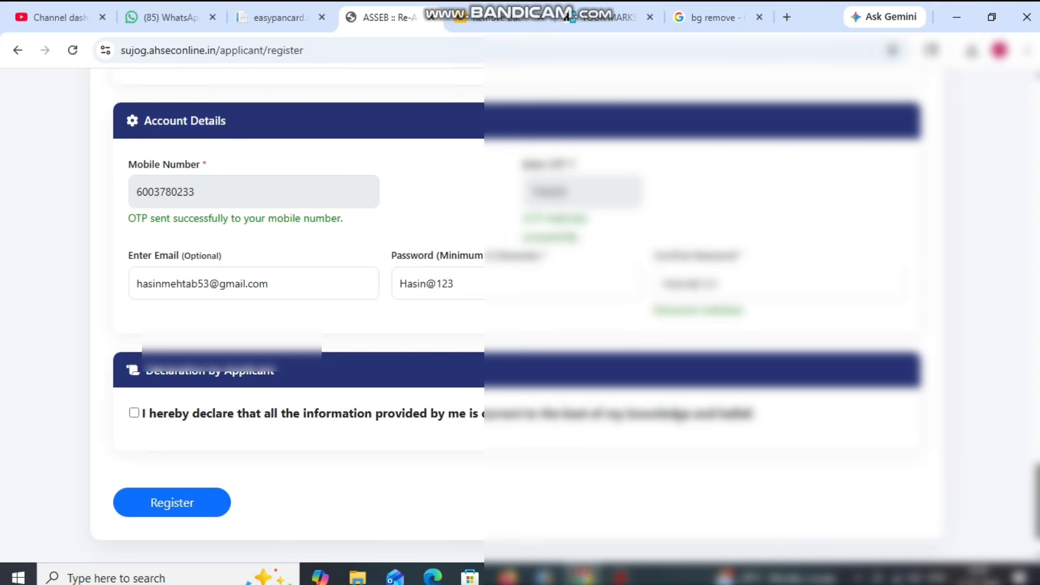
left_click(135, 413)
Change Obtained Marks from 39 to 91 so the percentage becomes 18.20
scroll(520, 314, "up", 4)
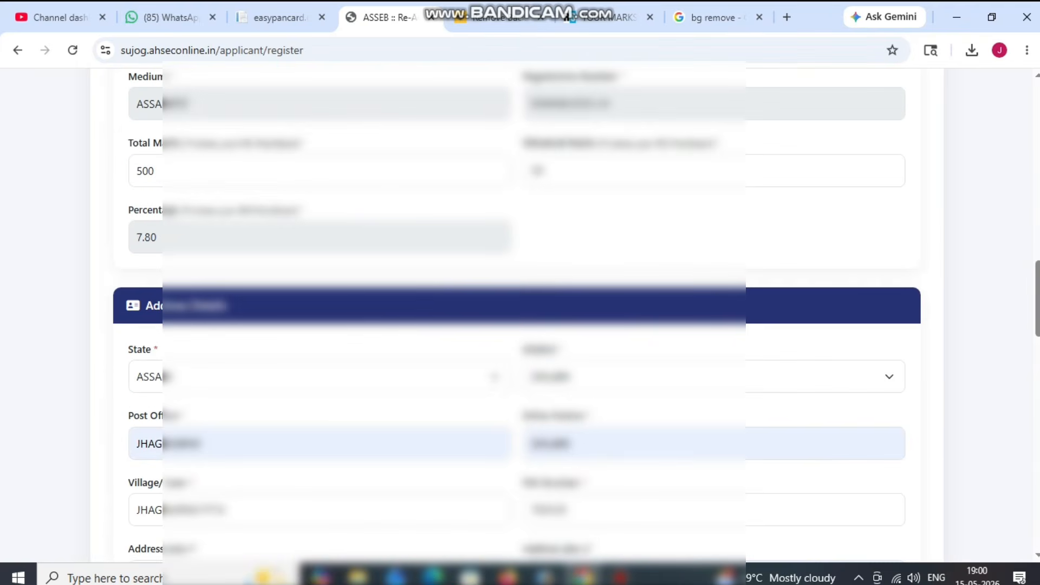
left_click(552, 171)
key("BackSpace")
key("BackSpace")
type("91")
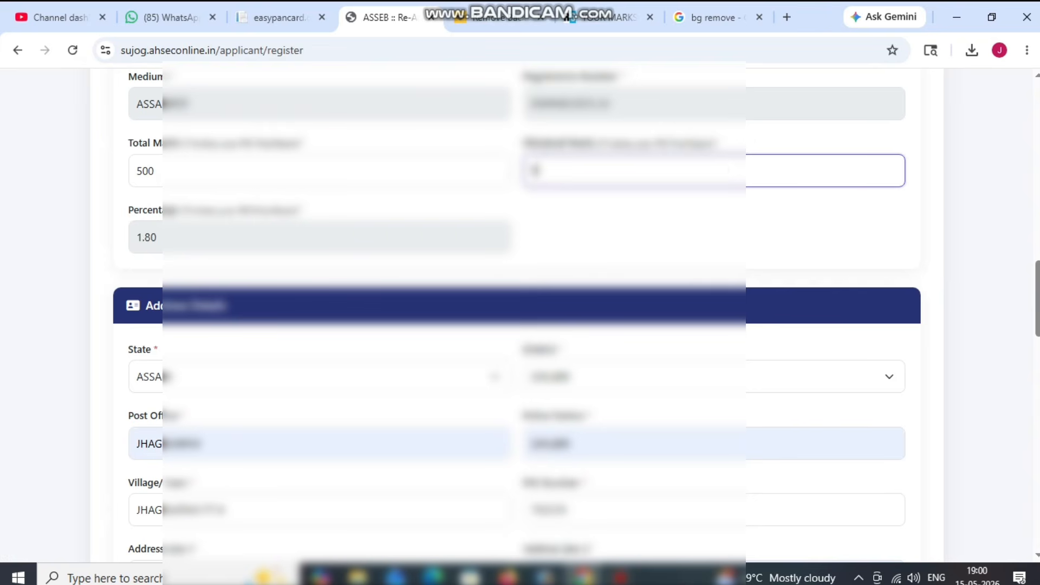
left_click(672, 222)
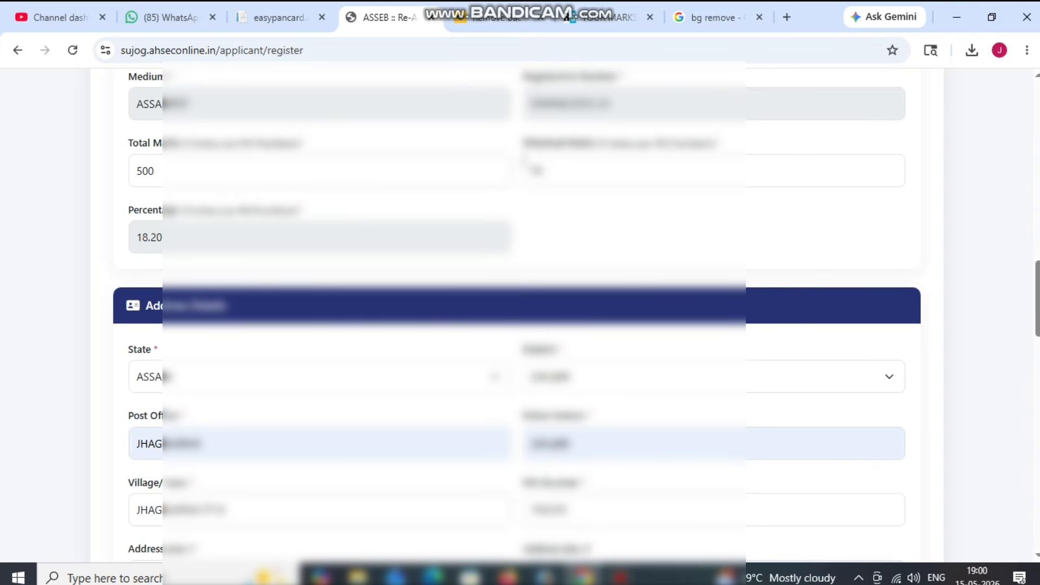
scroll(517, 315, "down", 4)
scroll(517, 314, "down", 7)
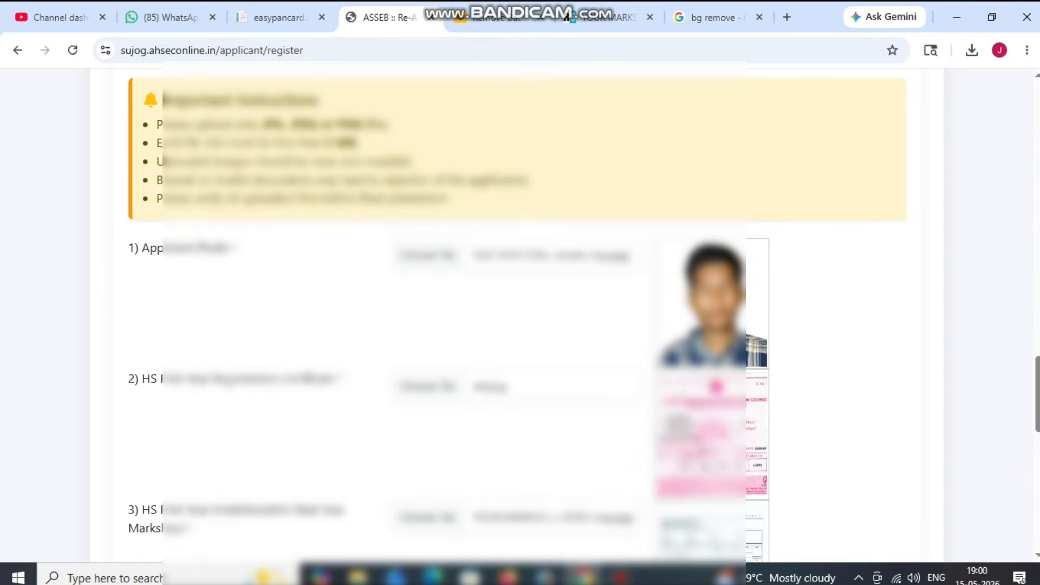
scroll(517, 315, "up", 15)
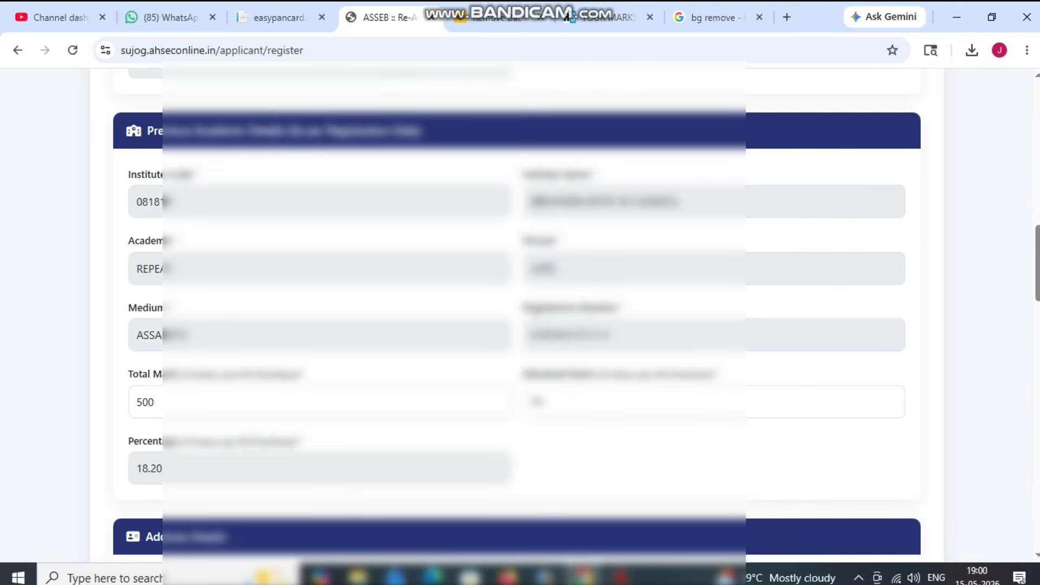
scroll(517, 314, "down", 7)
scroll(517, 317, "down", 14)
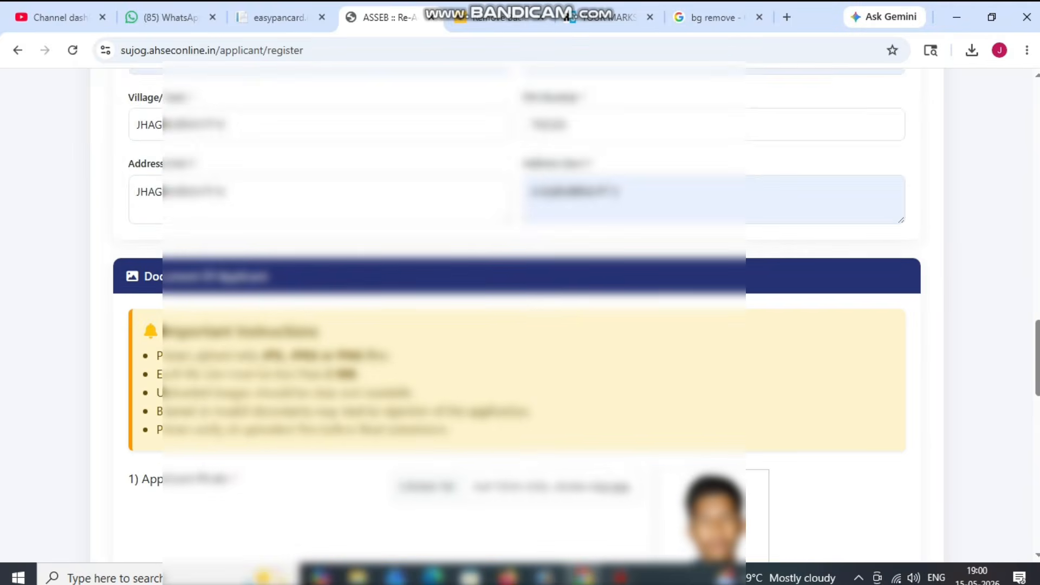
Submit the registration form and confirm with Yes, Register in the Final Confirmation dialog
scroll(517, 317, "down", 8)
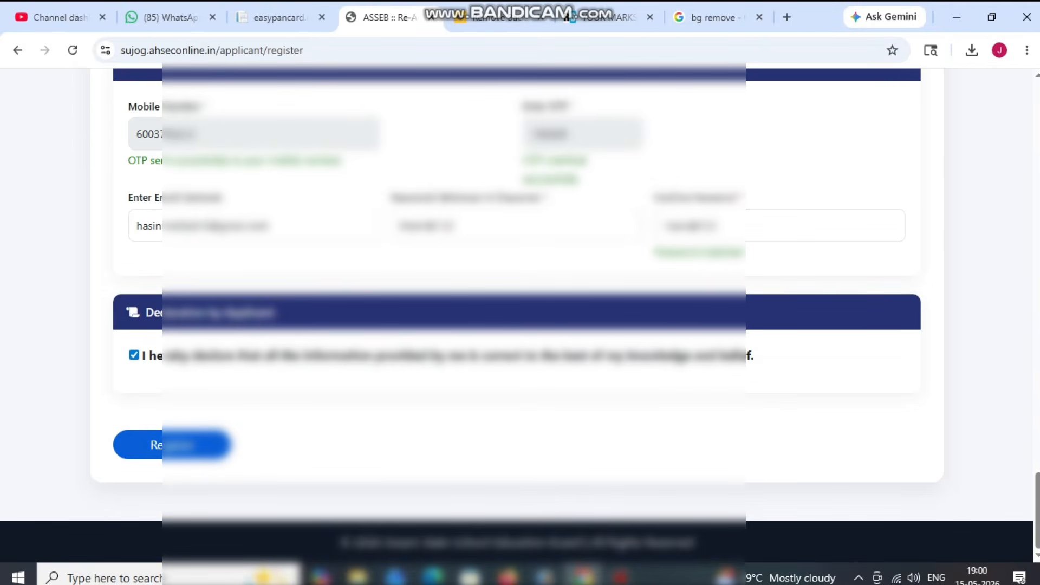
left_click(195, 445)
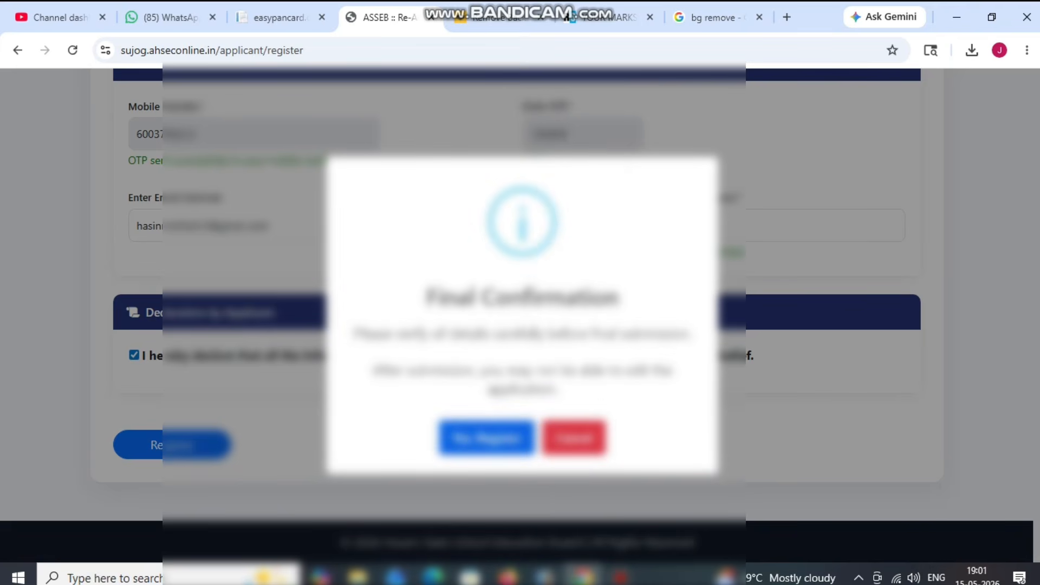
left_click(487, 438)
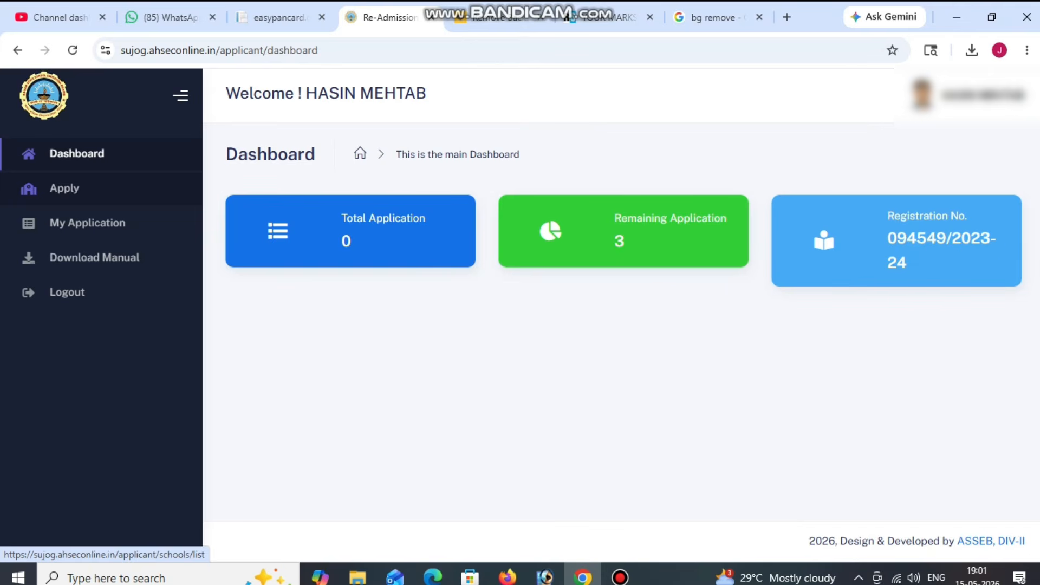
Search the institutions list for BIDYAPARA BOYS H S SCHOOL
left_click(64, 188)
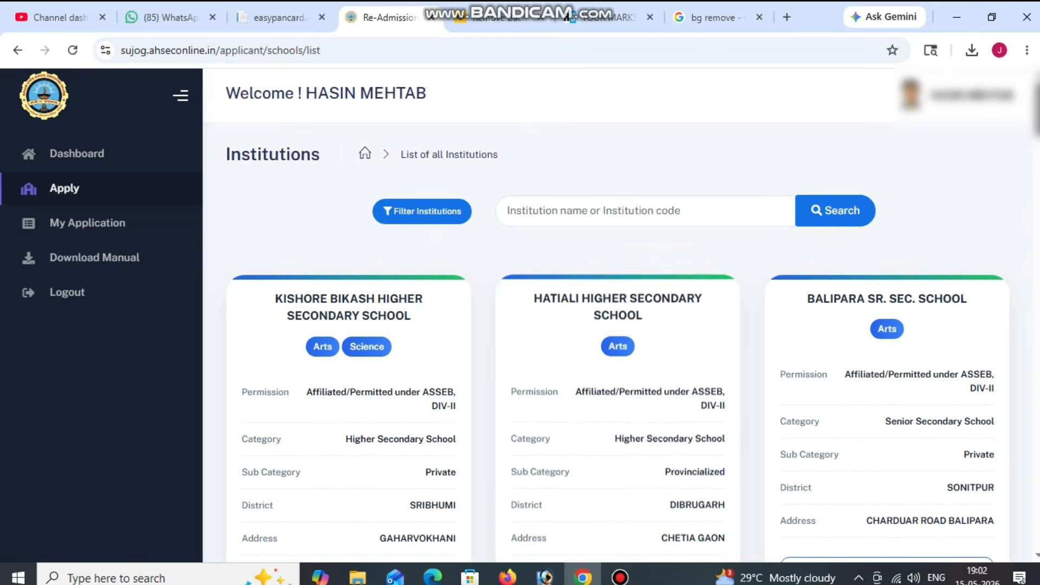
left_click(631, 210)
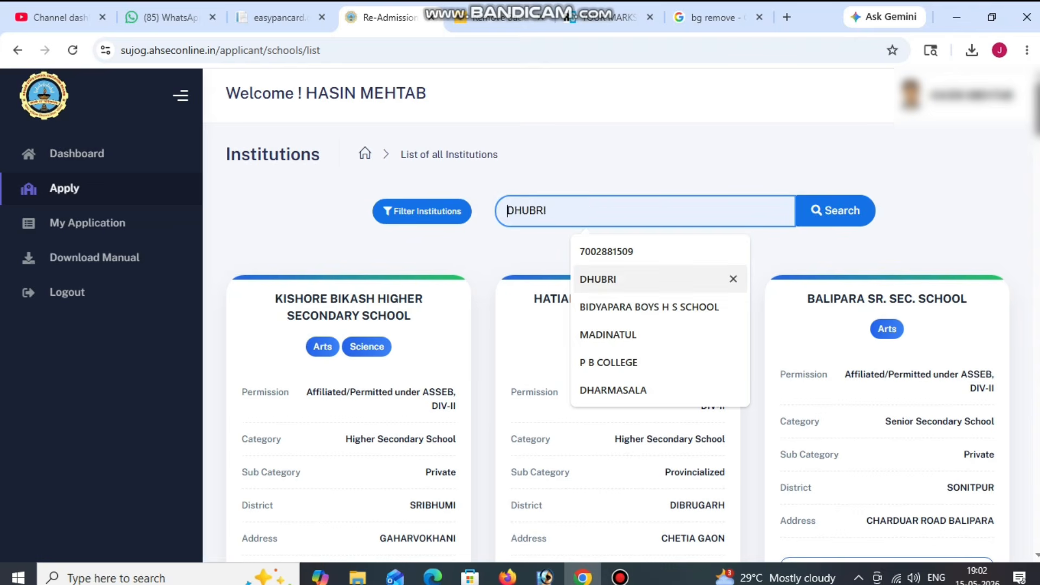
key("Return")
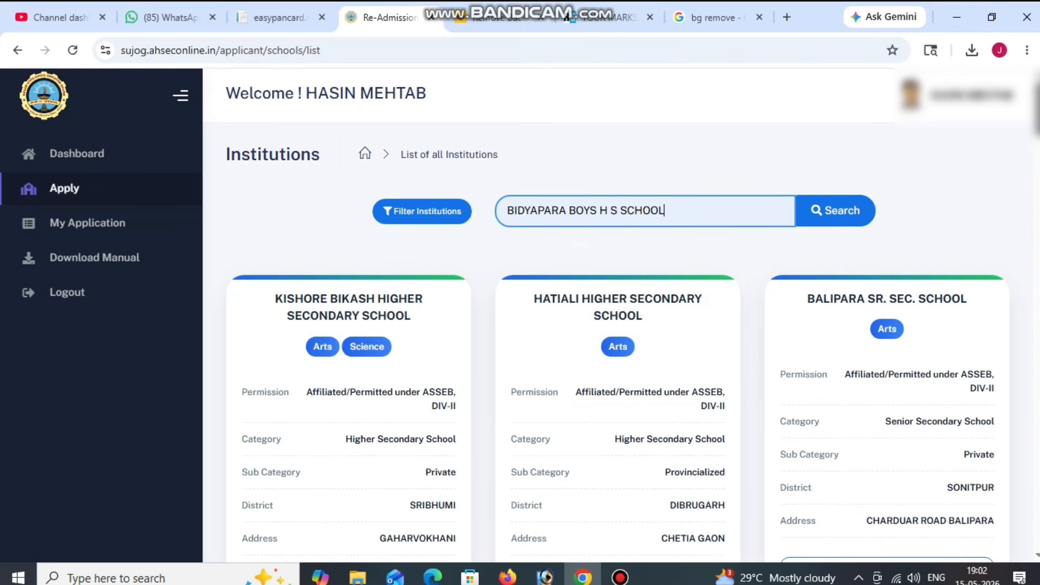
left_click(835, 210)
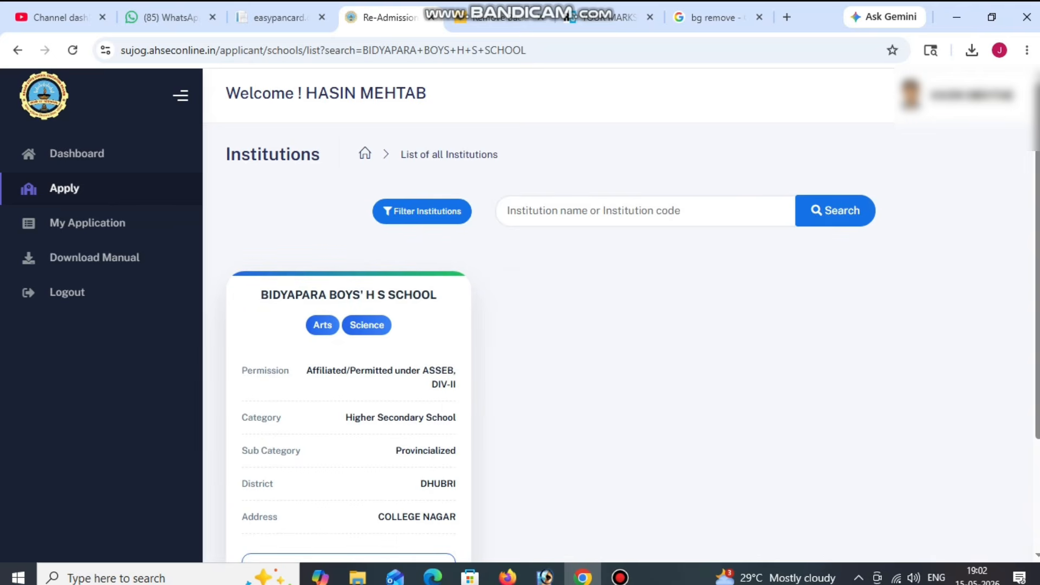
Choose Apply Now on the Bidyapara Boys' H S School card
scroll(621, 320, "down", 3)
scroll(621, 320, "up", 2)
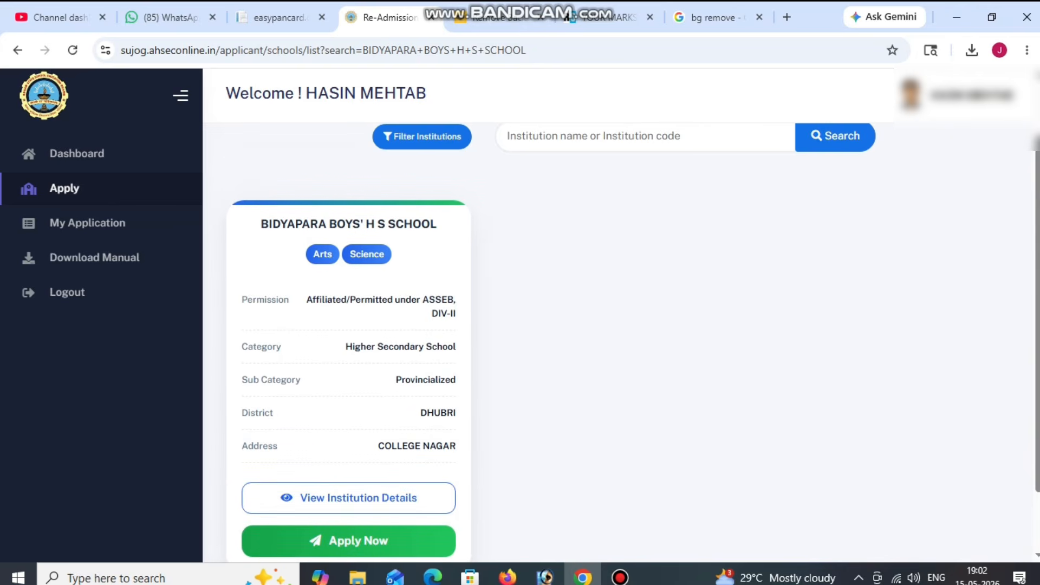
scroll(632, 320, "up", 2)
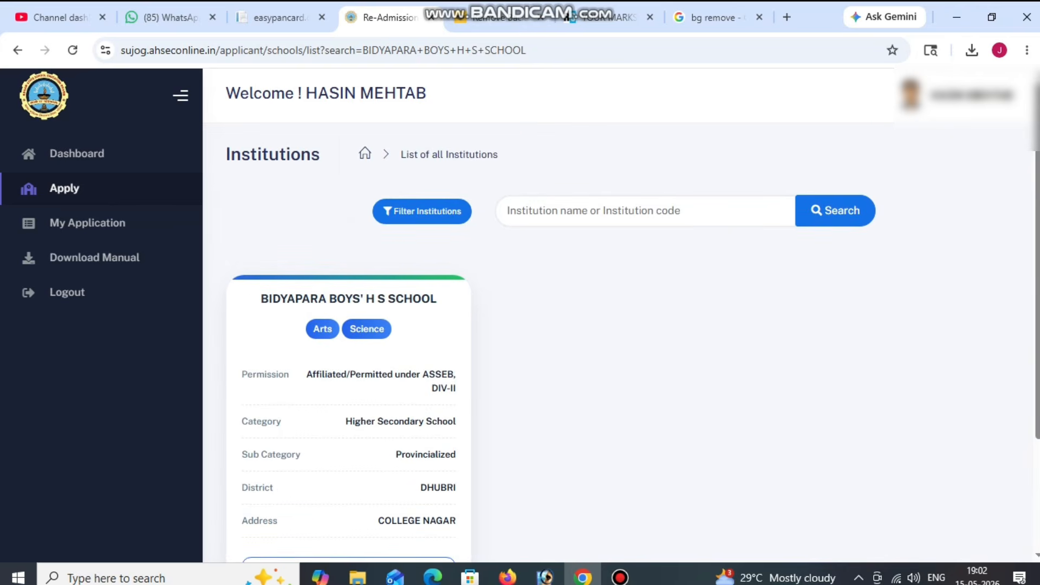
scroll(618, 342, "down", 3)
left_click(348, 464)
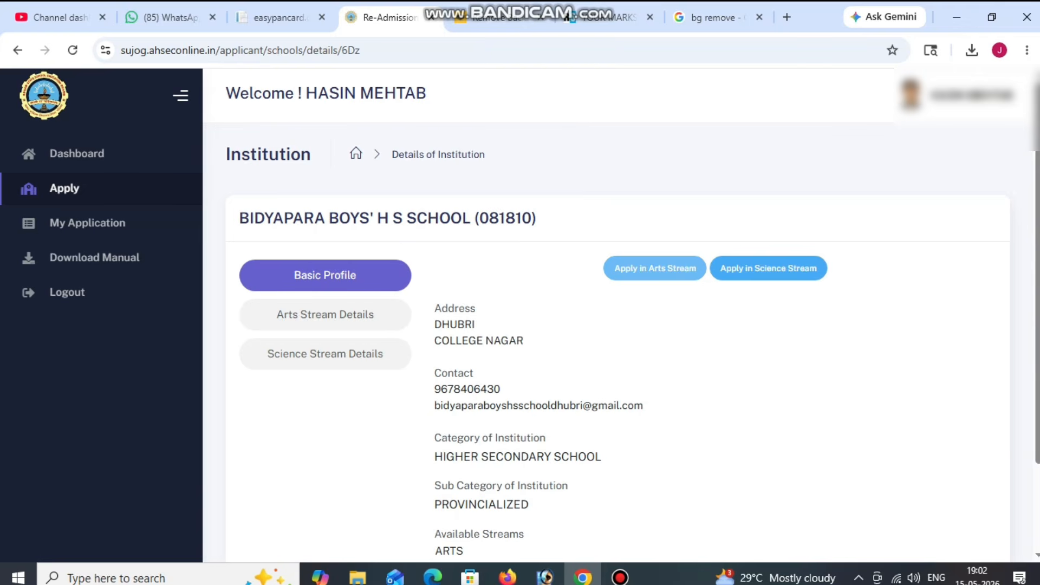
Start the Arts application with MIL (ASSAMESE) as Core-2 and ECONOMICS as Elective-1
left_click(656, 268)
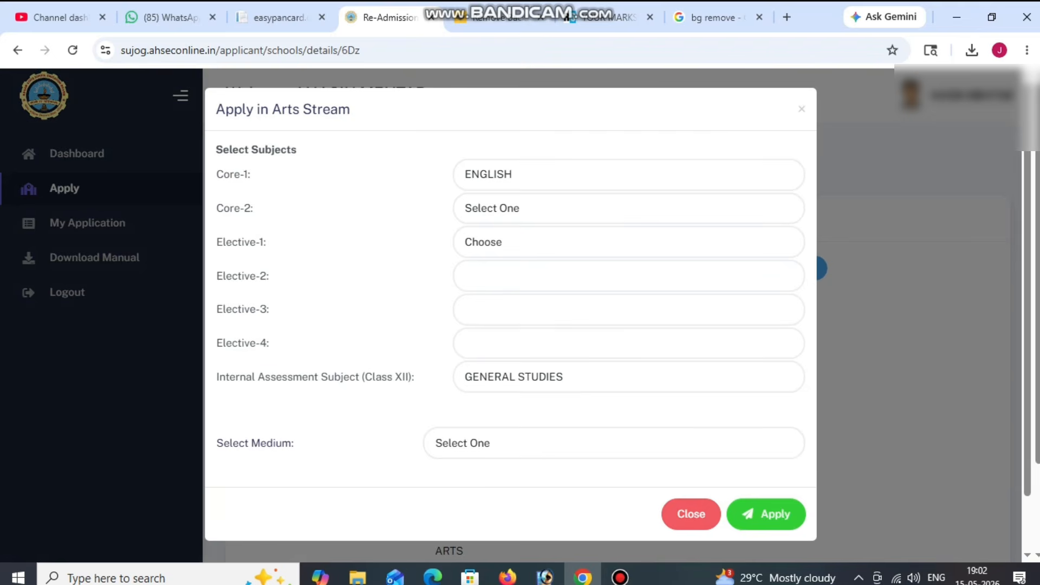
left_click(629, 209)
left_click(596, 272)
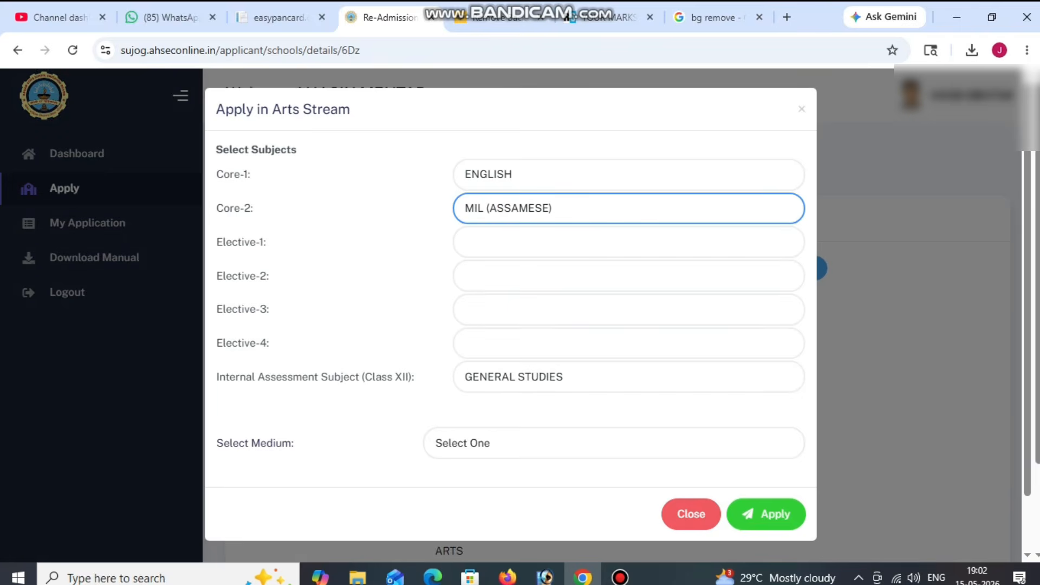
left_click(596, 242)
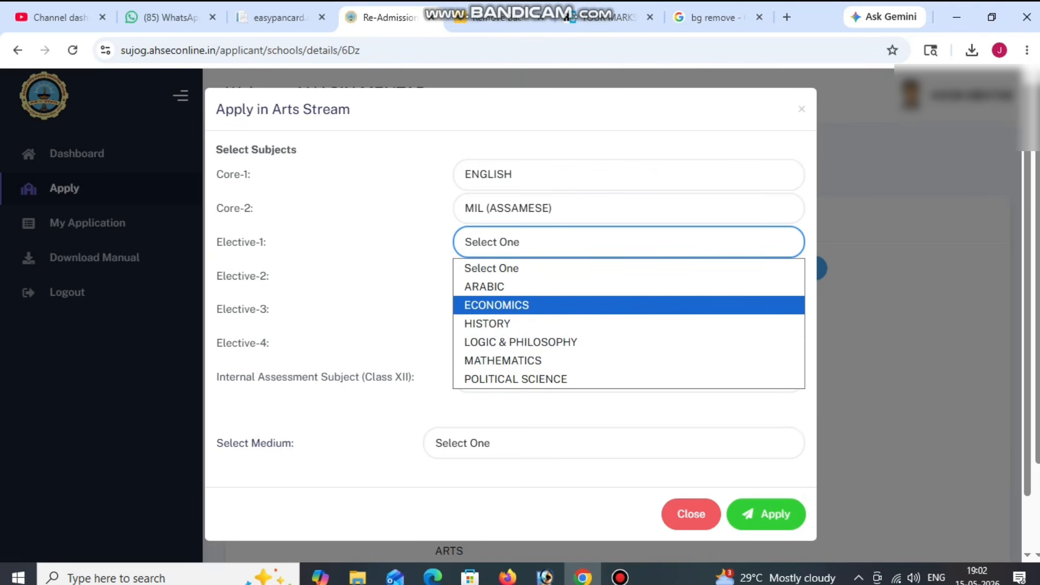
left_click(629, 305)
Set Elective-2 to LOGIC & PHILOSOPHY and Elective-3 to POLITICAL SCIENCE
left_click(629, 277)
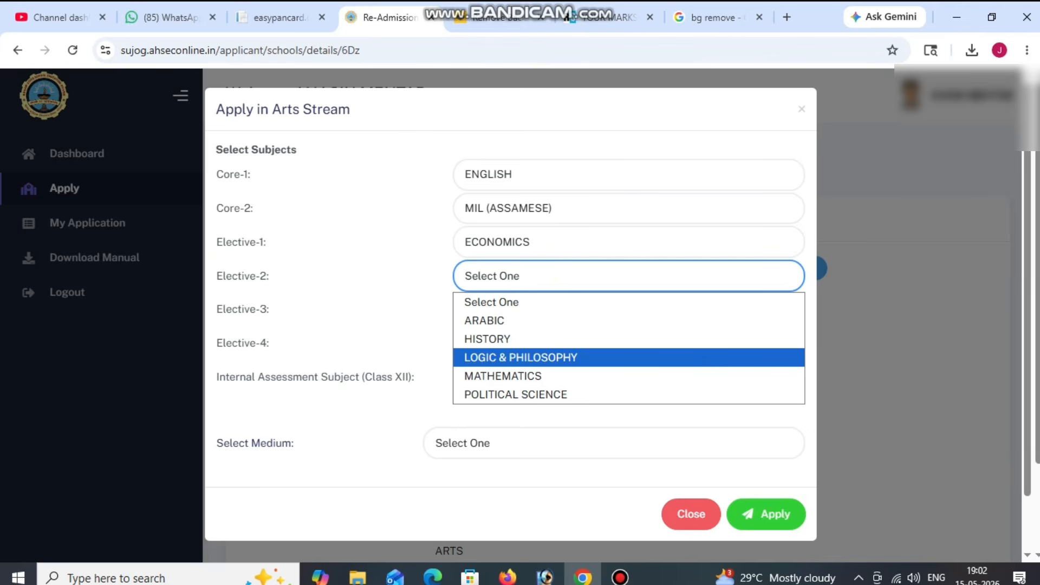
left_click(520, 358)
left_click(628, 309)
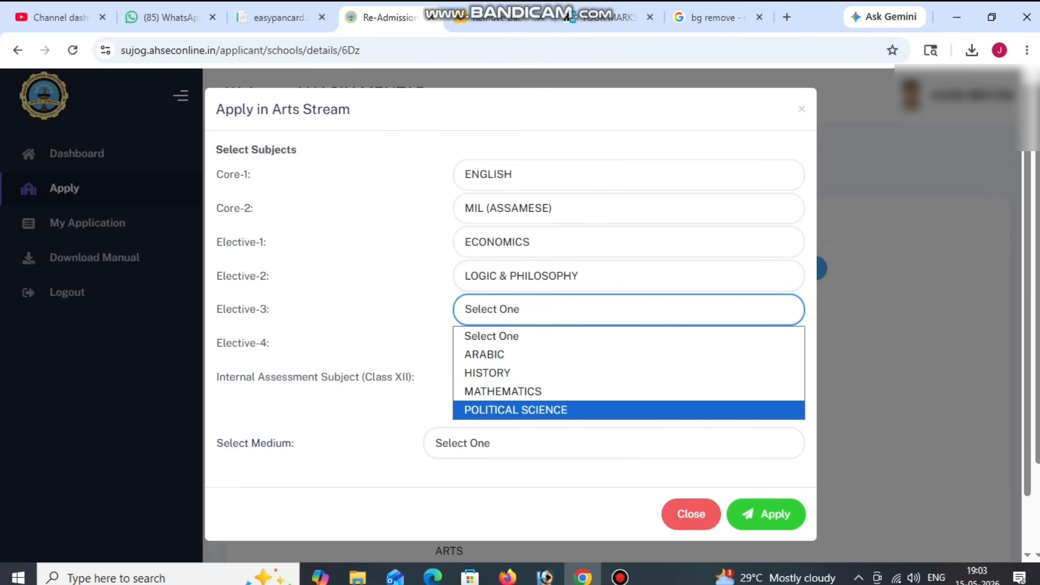
left_click(520, 410)
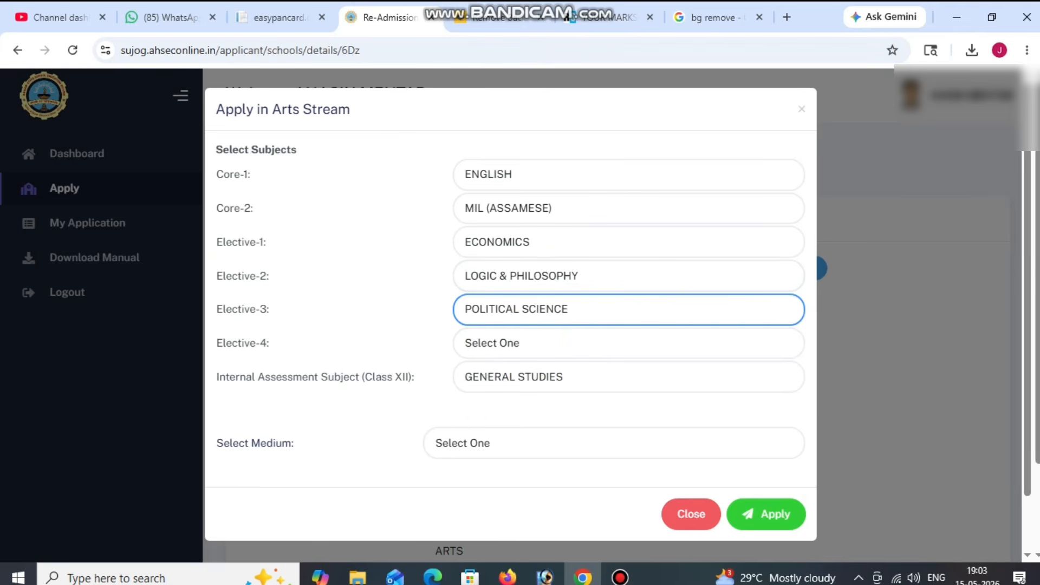
left_click(628, 343)
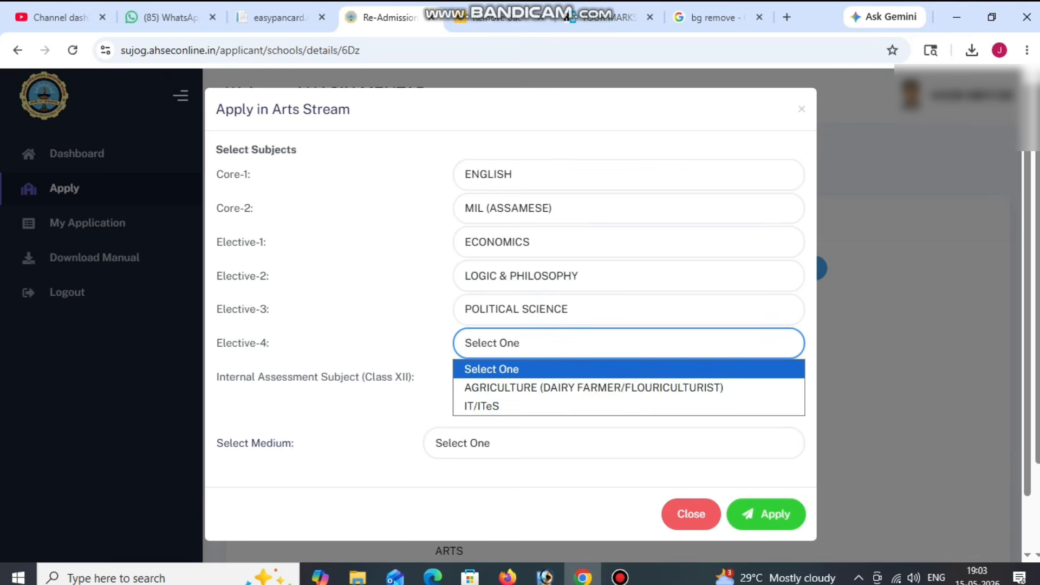
left_click(596, 309)
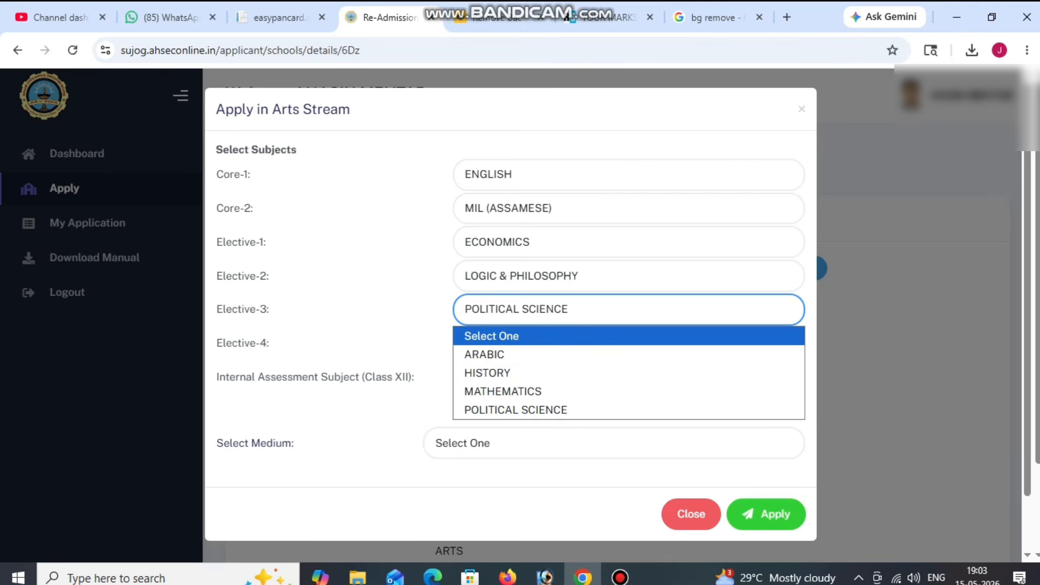
left_click(270, 276)
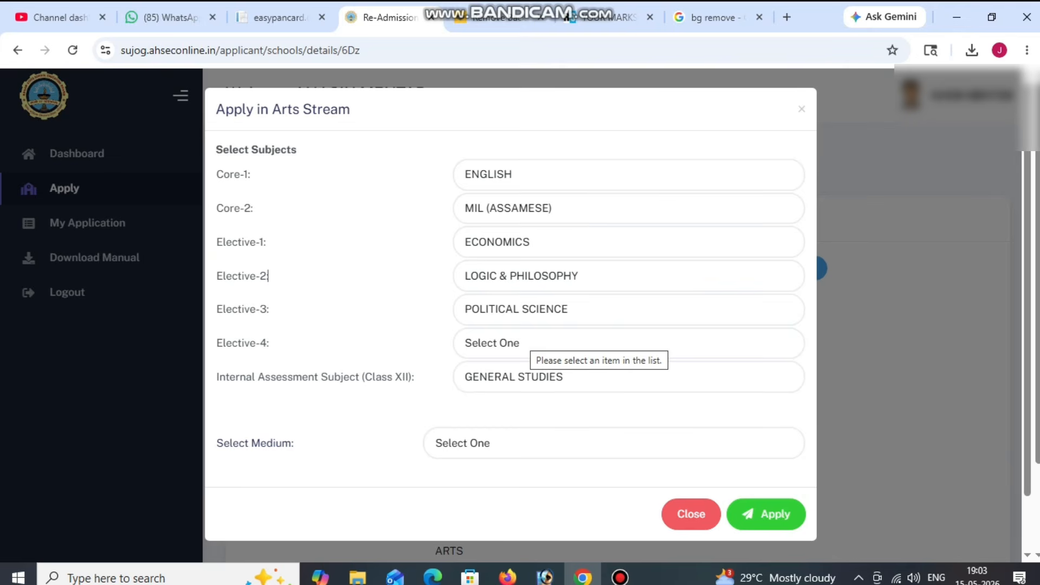
Choose Agriculture for Elective-4 and keep GENERAL STUDIES as internal assessment
left_click(531, 342)
left_click(534, 388)
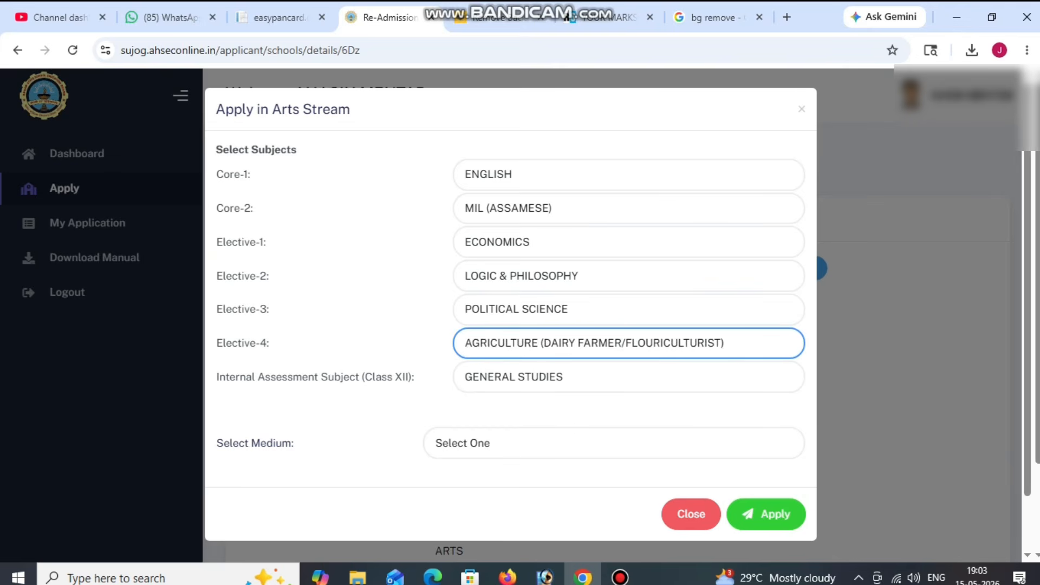
left_click(541, 378)
left_click(542, 403)
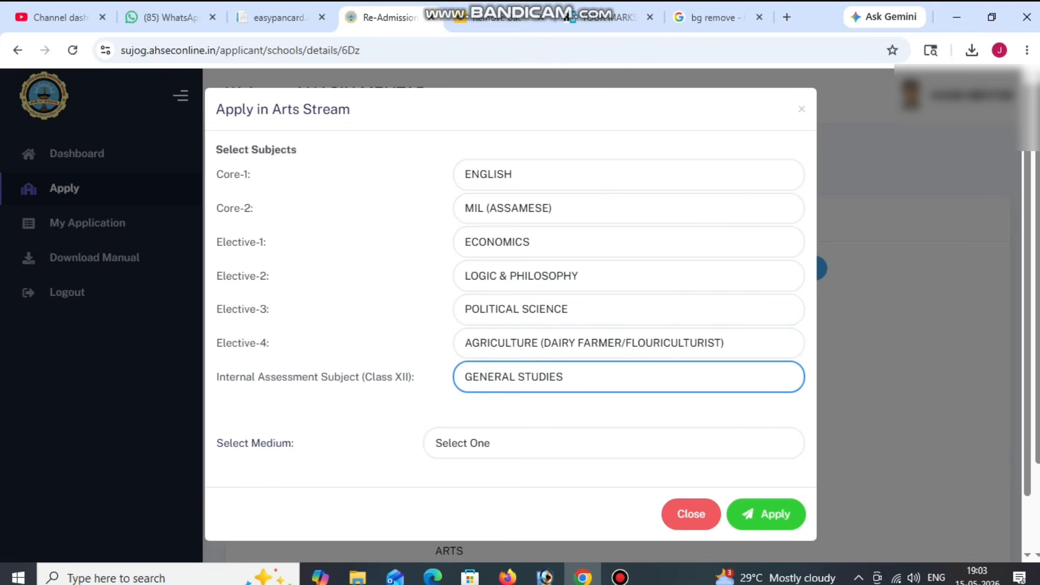
Set the medium of instruction to ASSAMESE, keeping GENERAL STUDIES as internal assessment
left_click(628, 378)
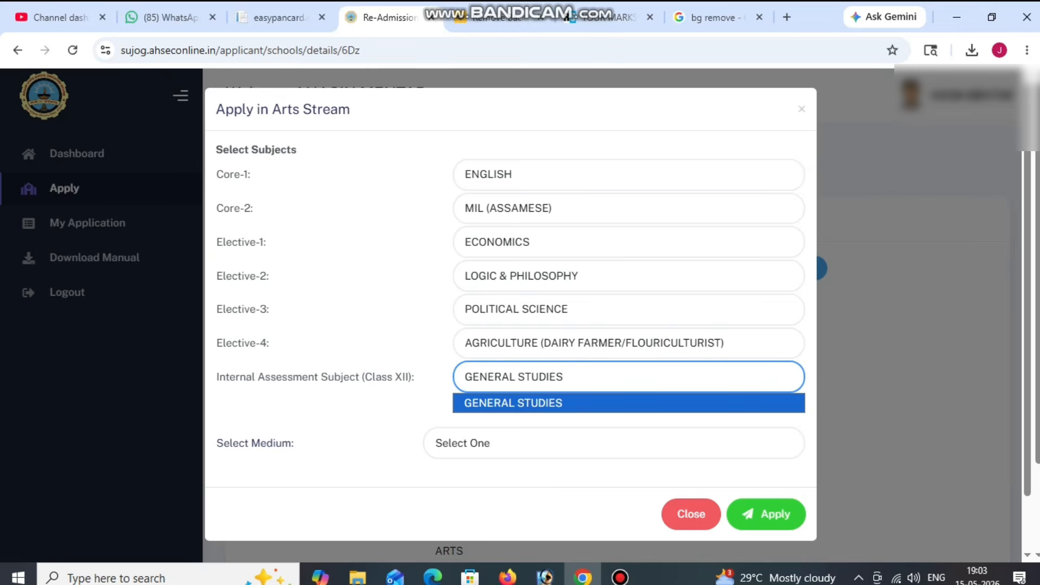
left_click(629, 403)
left_click(613, 443)
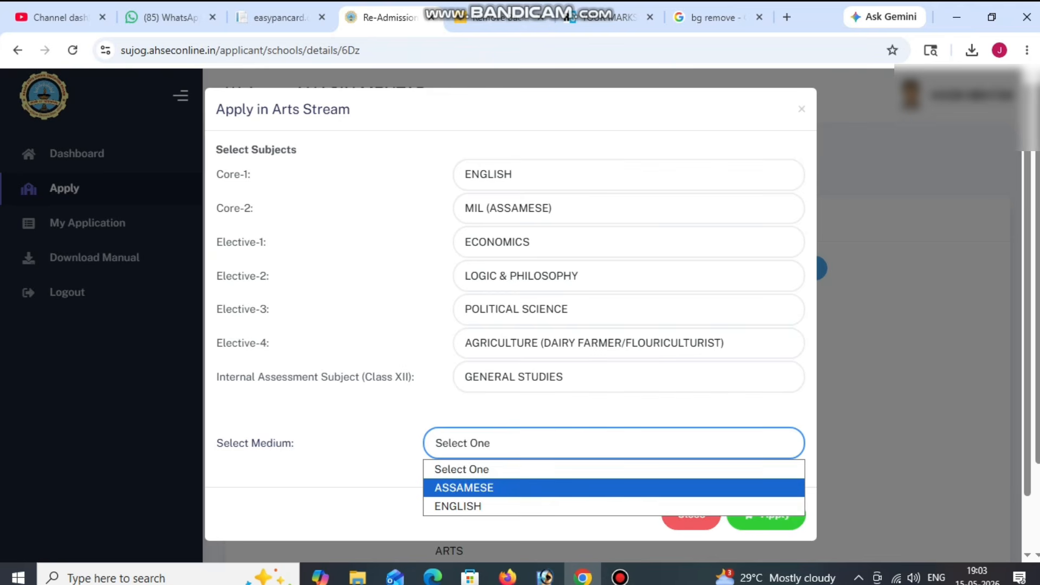
key("Return")
Keep Agriculture as Elective-4 and submit the Arts stream application
left_click(628, 343)
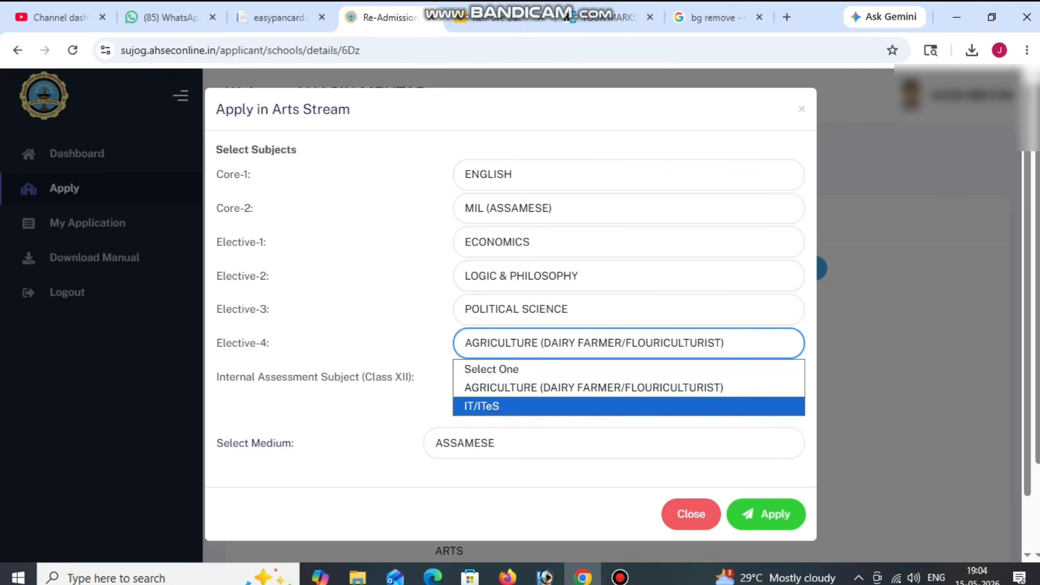
key("Up")
key("Up")
key("Down")
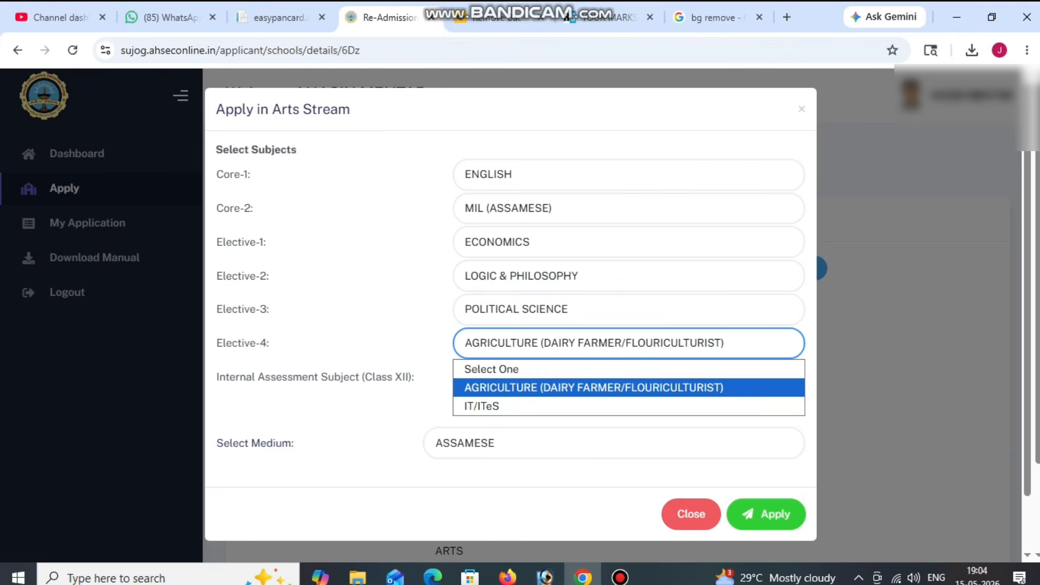
key("Escape")
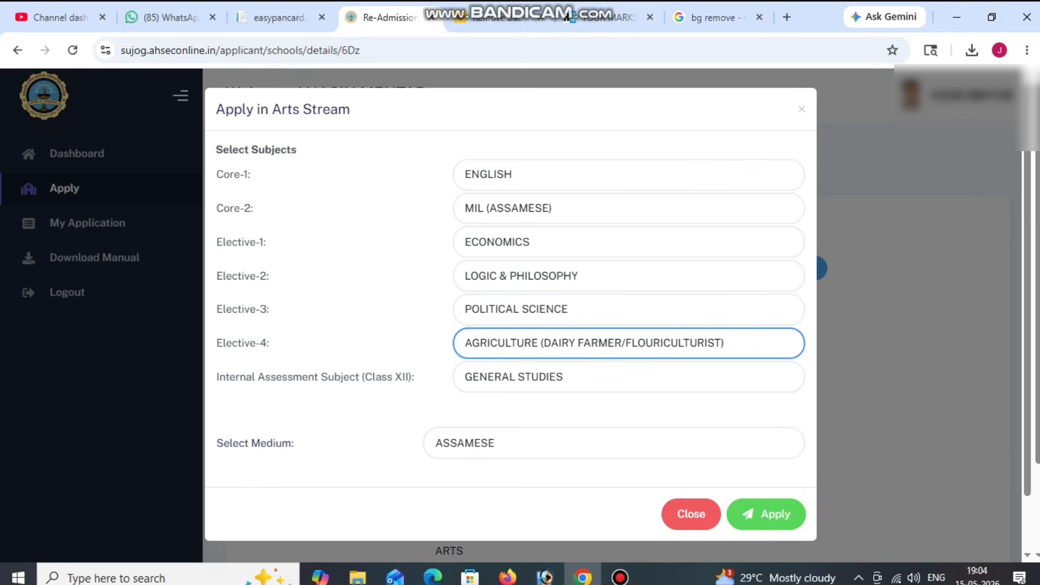
left_click(766, 514)
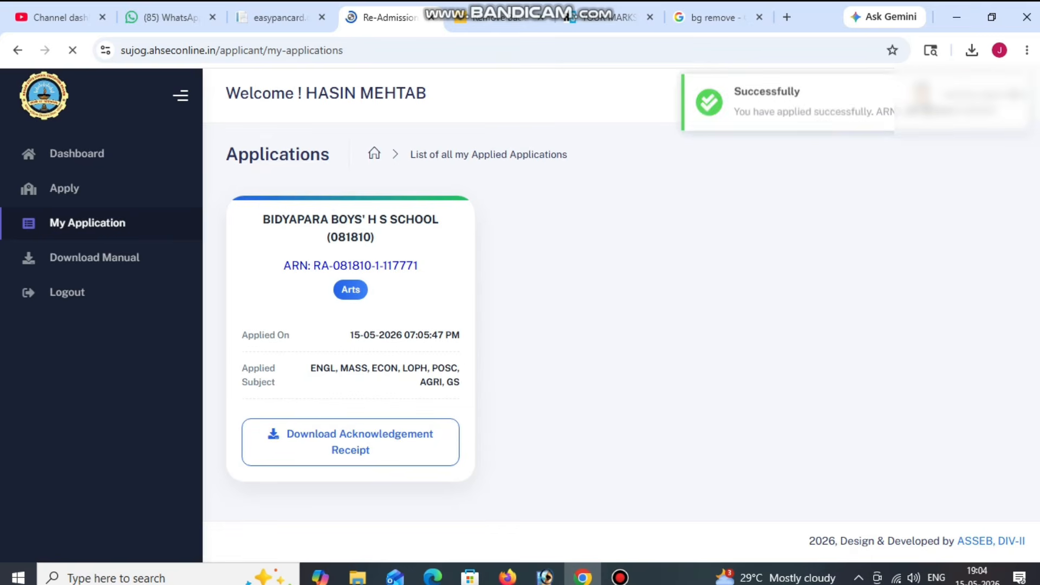
Open the acknowledgement receipt and look through it
left_click(351, 439)
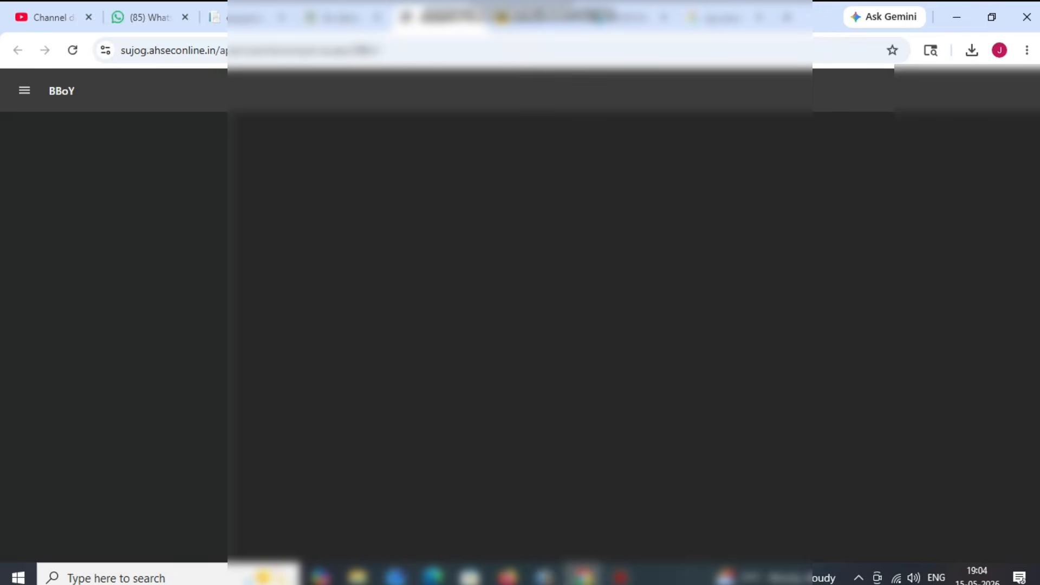
scroll(574, 336, "down", 5)
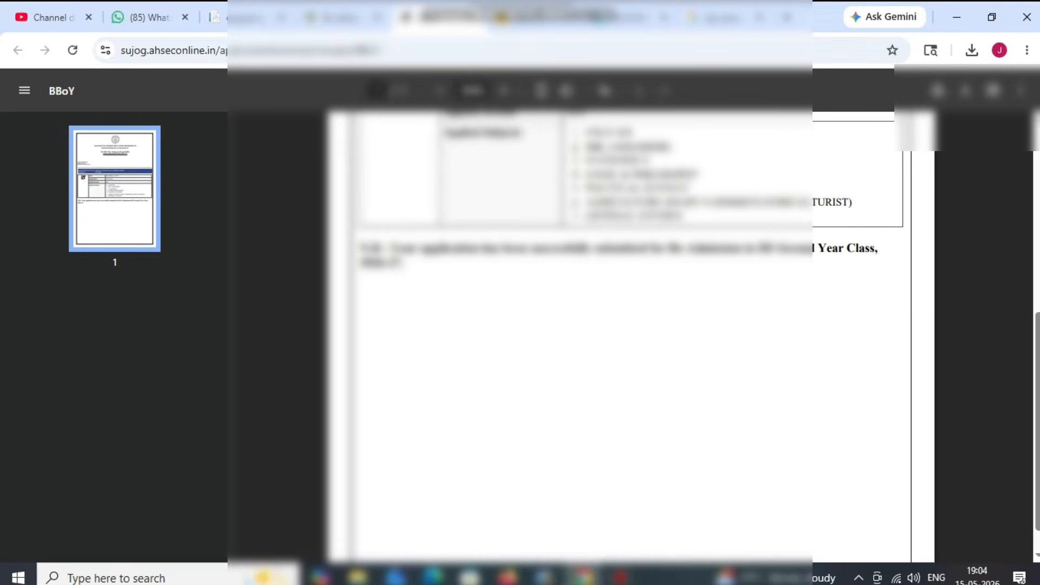
scroll(574, 336, "up", 6)
scroll(574, 336, "down", 5)
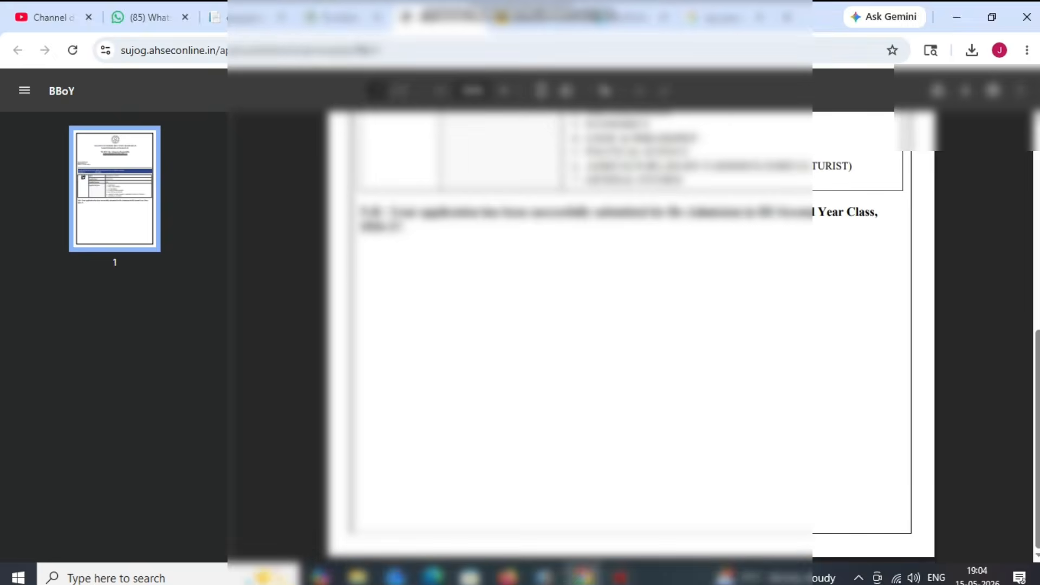
left_click(344, 17)
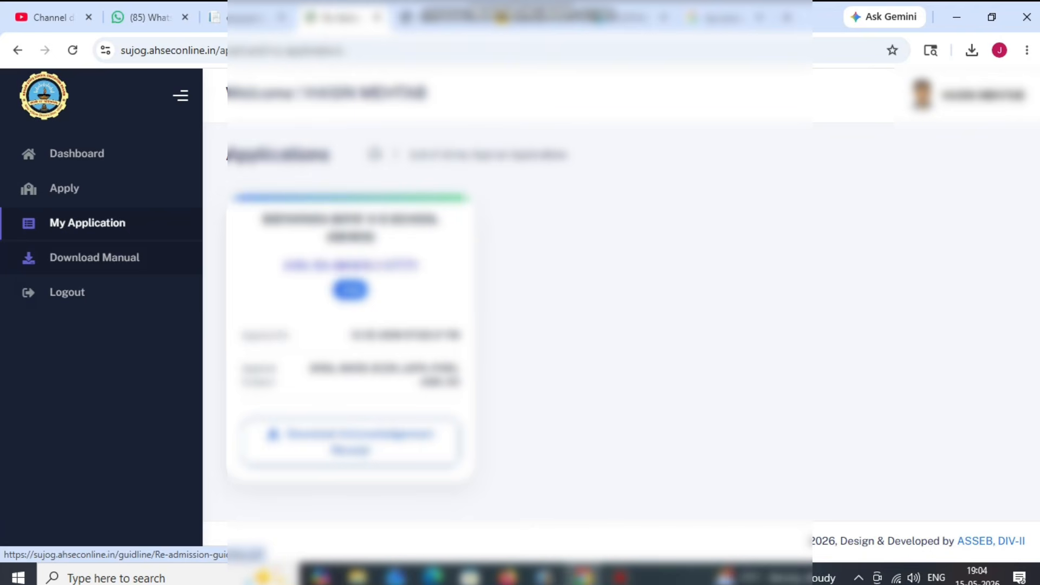
Open the re-admission guideline document from Download Manual
left_click(95, 258)
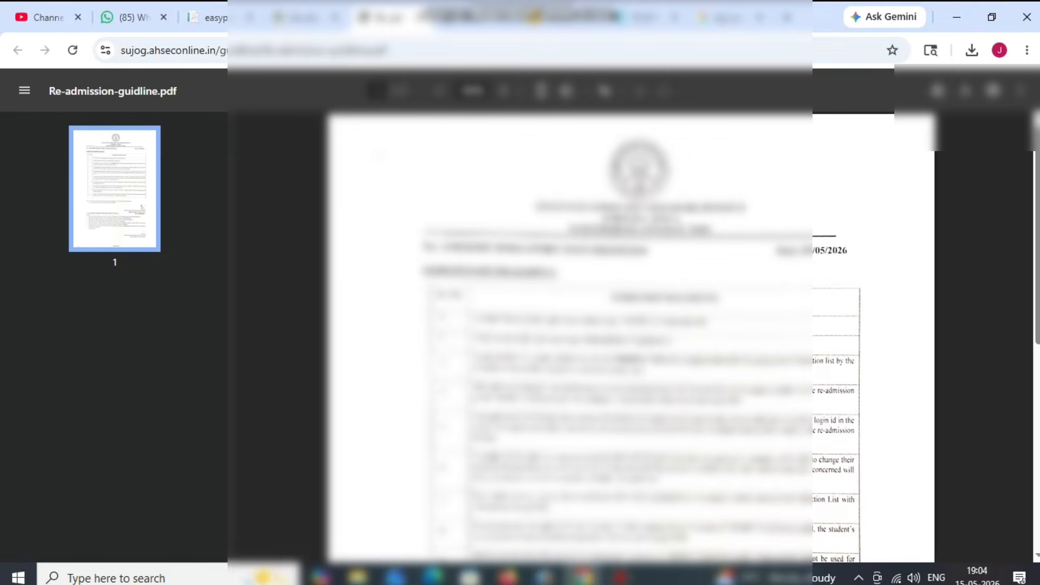
left_click(306, 18)
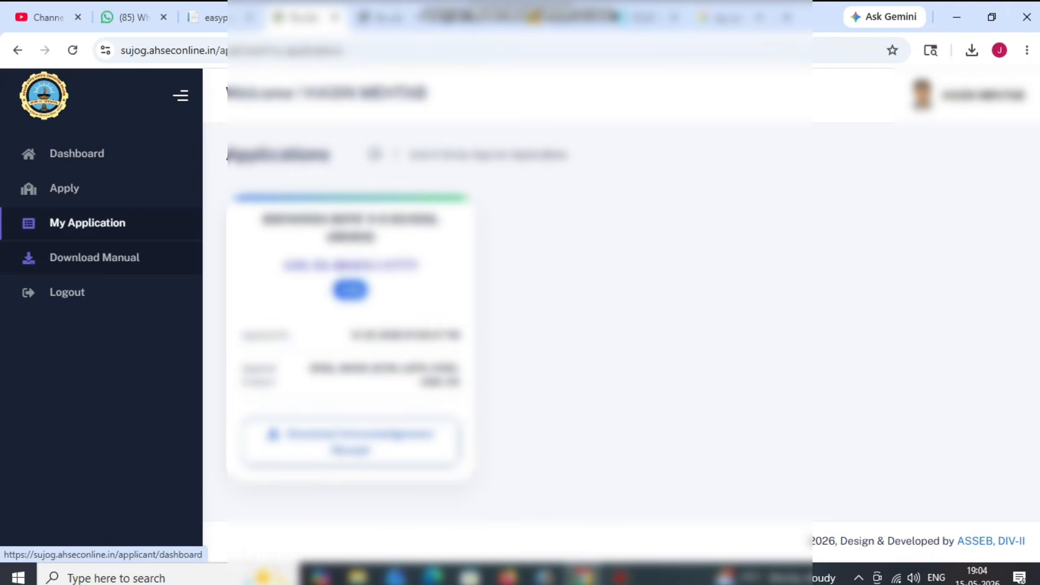
left_click(395, 18)
left_click(471, 18)
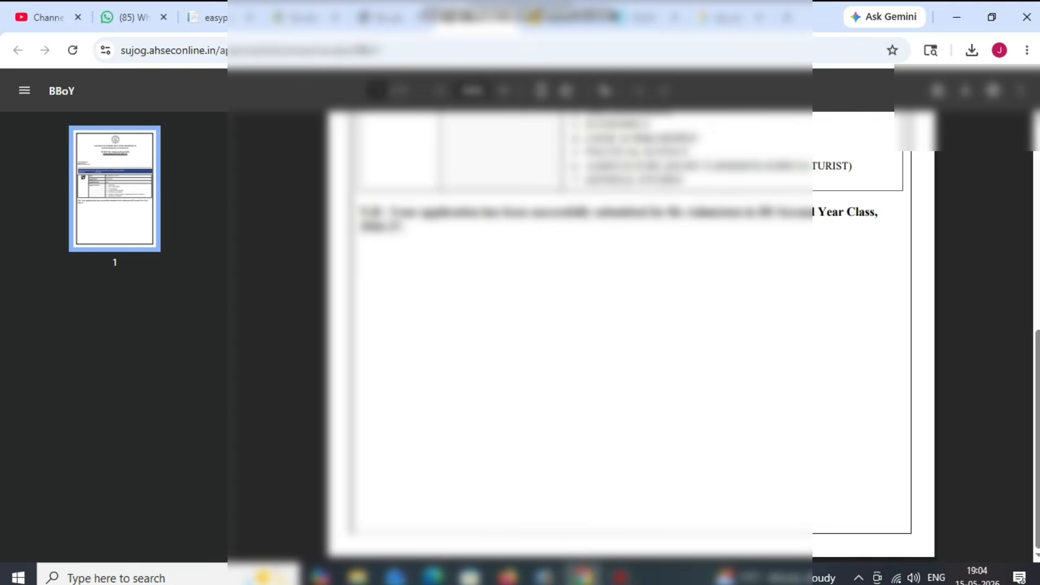
Print the acknowledgement receipt in colour on the first printer
right_click(524, 203)
left_click(553, 289)
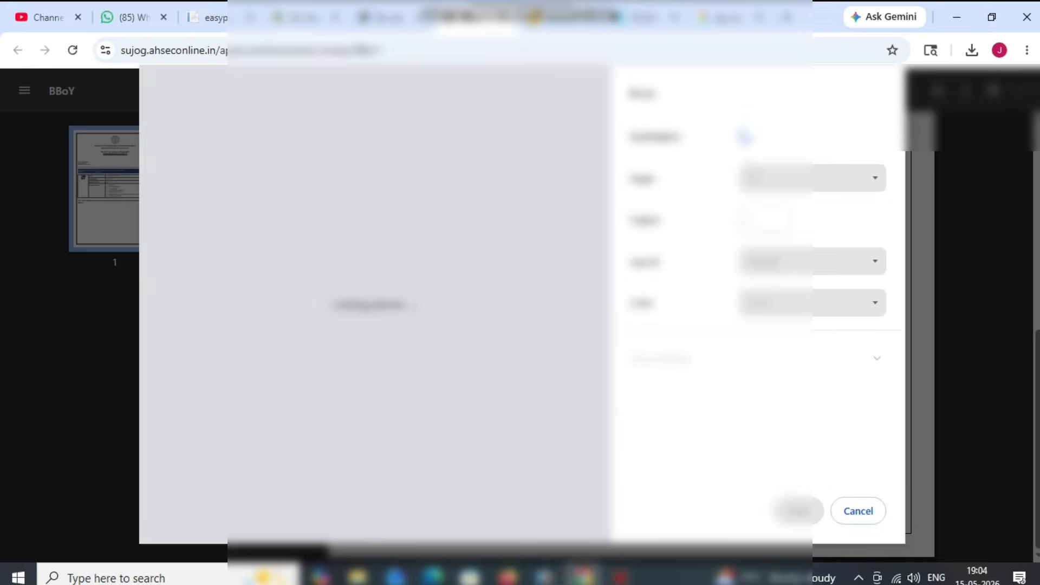
left_click(786, 178)
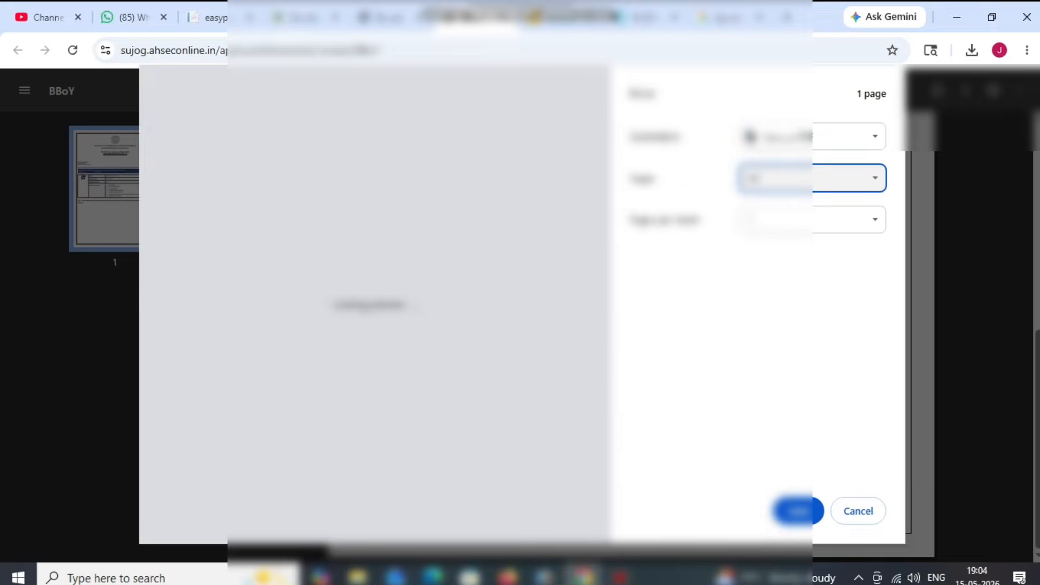
left_click(785, 137)
left_click(786, 161)
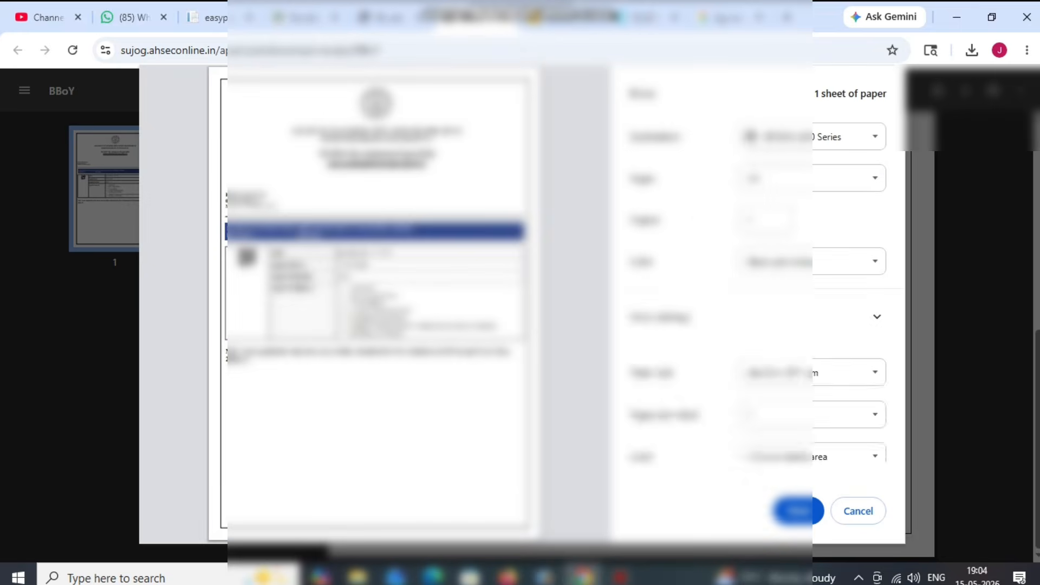
left_click(786, 262)
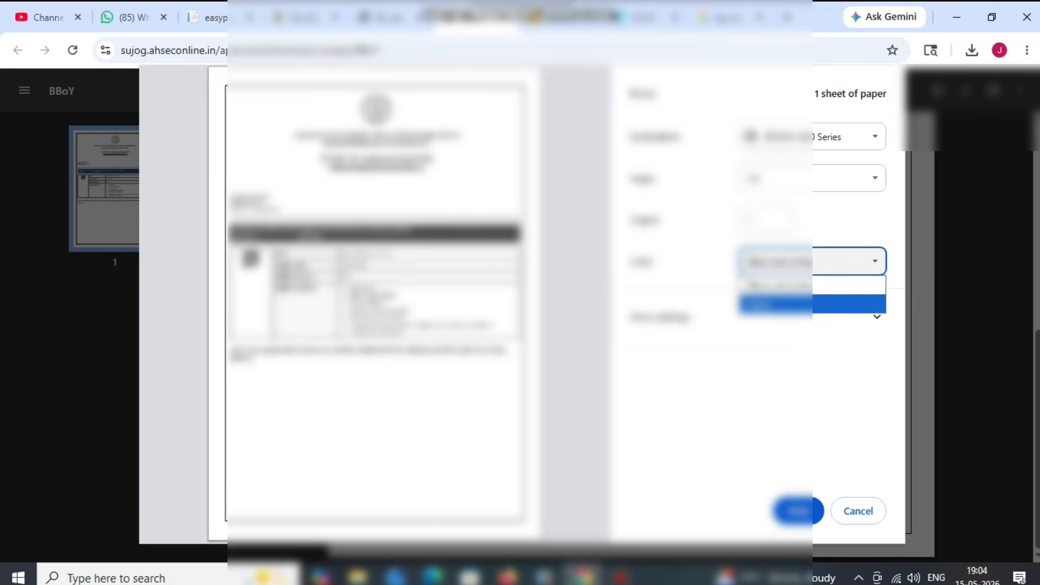
left_click(785, 302)
left_click(877, 317)
left_click(800, 511)
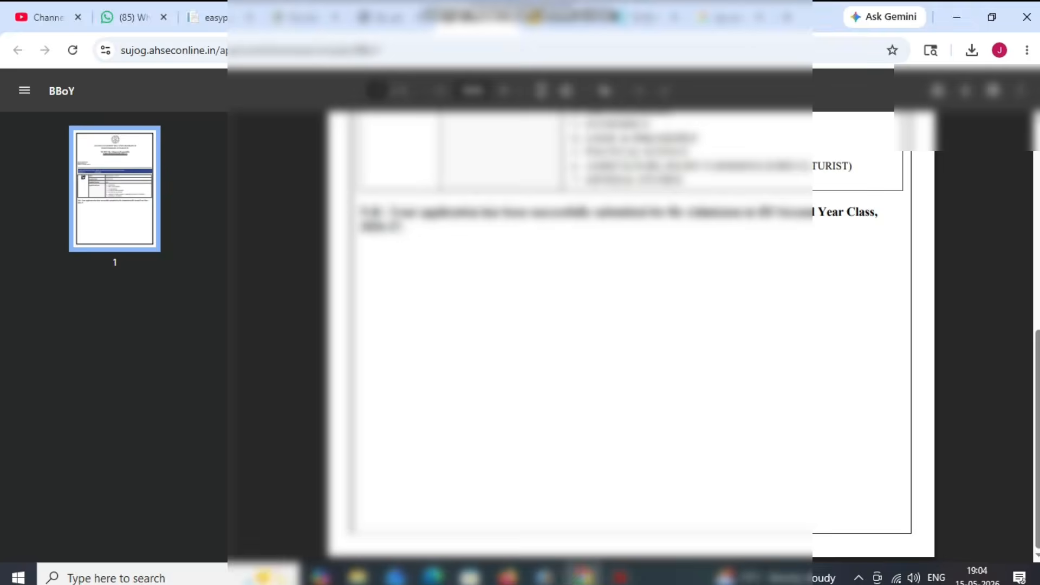
left_click(307, 17)
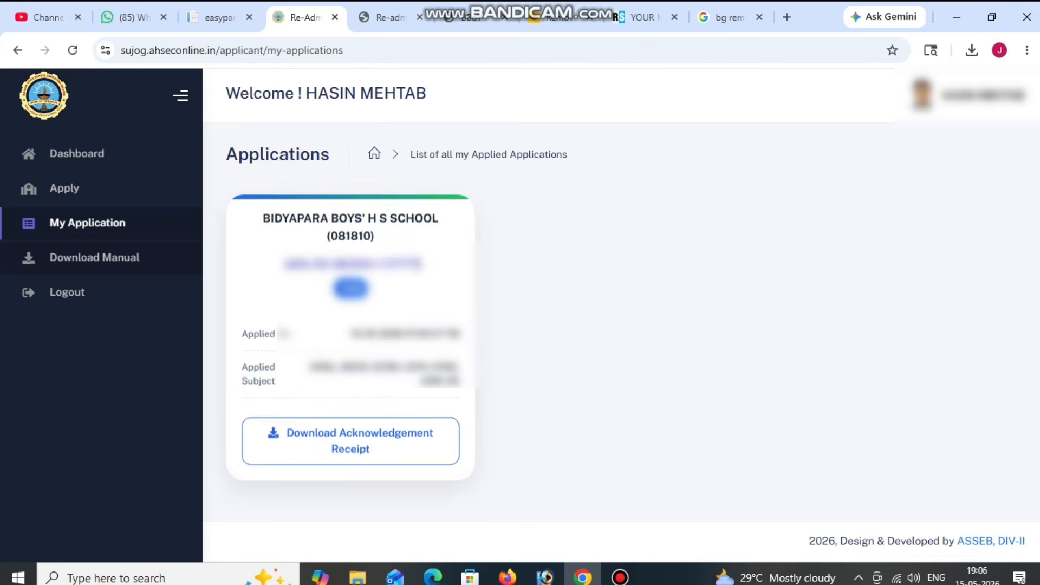
Go to the Dashboard from the left sidebar to see 1 application
left_click(77, 154)
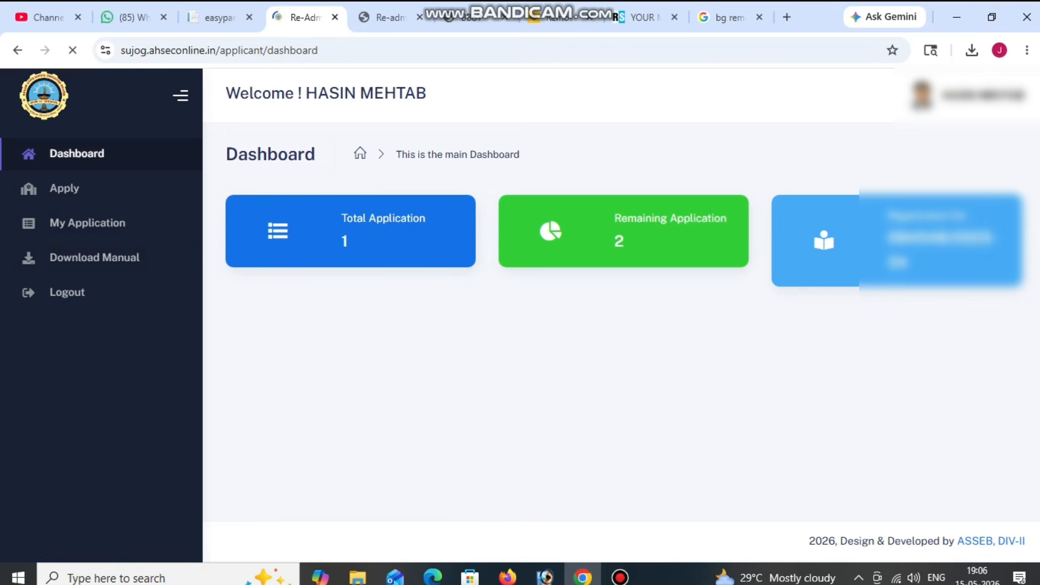